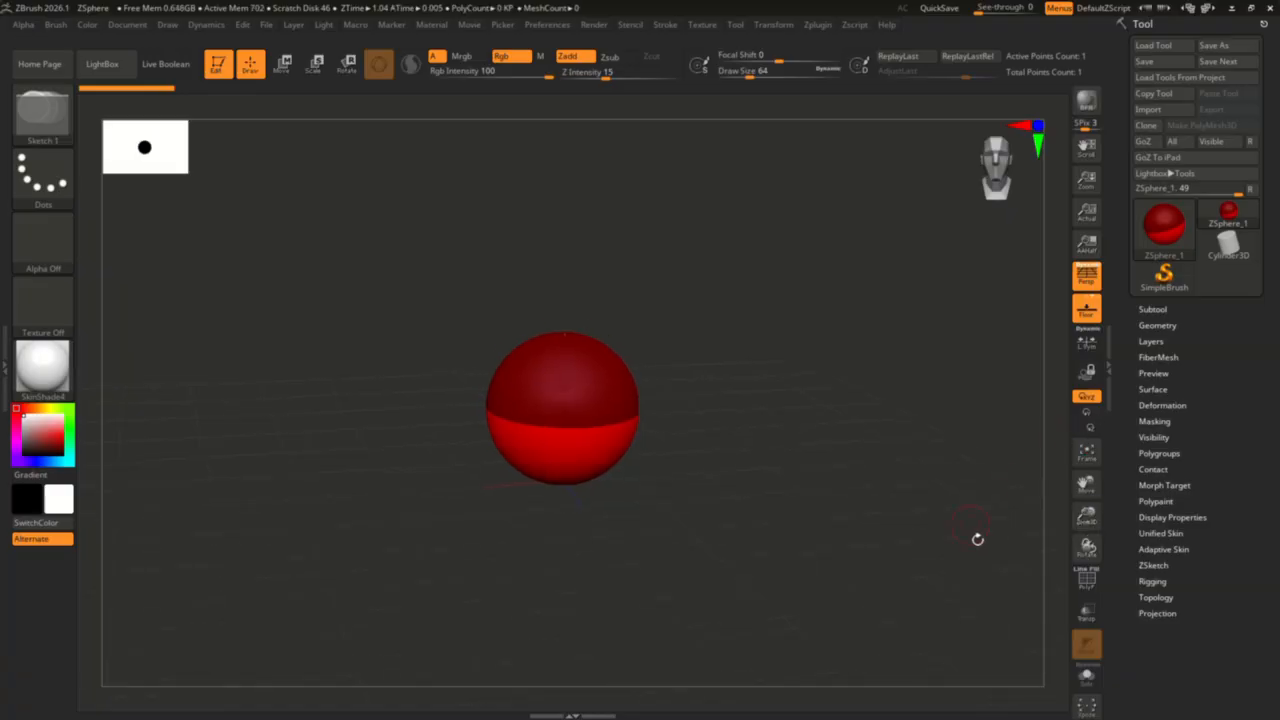
Add a second ZSphere to the root sphere and move it outward to form an elongated body
mouse_move(969, 596)
left_mouse_down()
mouse_move(1012, 477)
mouse_move(720, 523)
mouse_move(737, 551)
mouse_move(786, 563)
mouse_move(738, 529)
mouse_move(738, 508)
mouse_move(780, 511)
mouse_move(745, 503)
left_mouse_up()
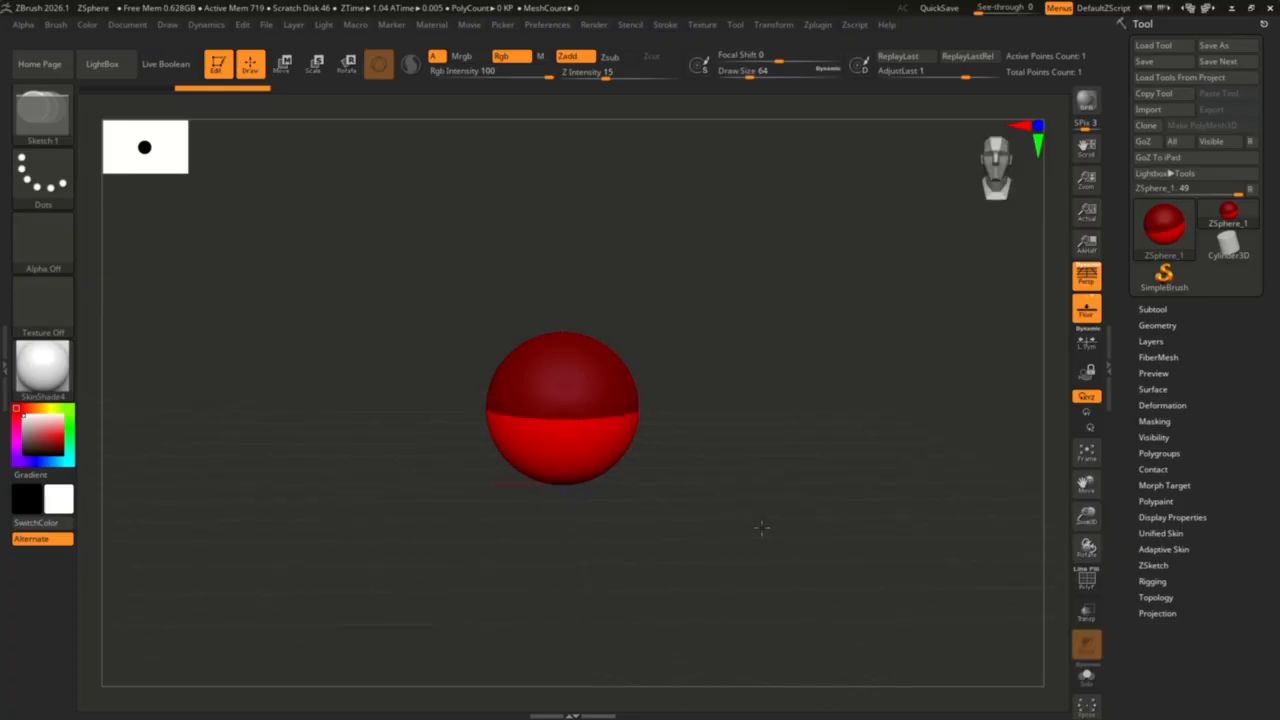
left_click_drag(734, 473, 684, 501)
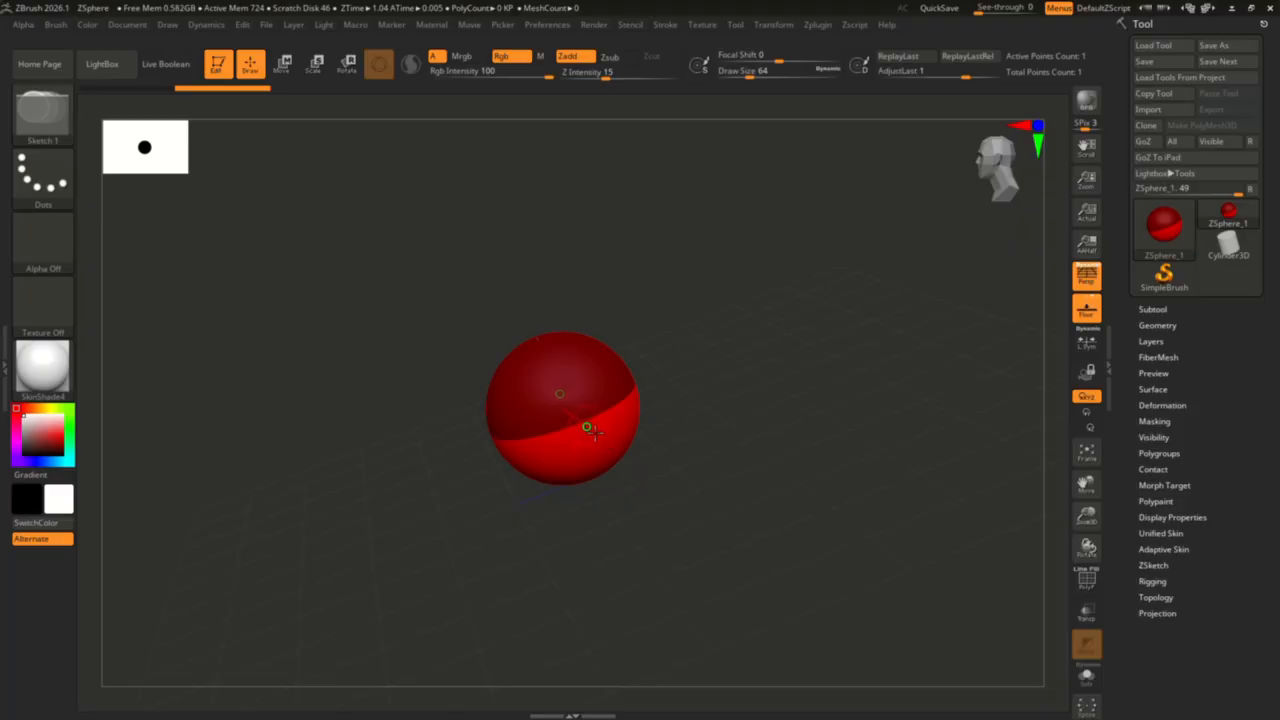
mouse_move(650, 437)
left_mouse_down()
mouse_move(709, 447)
mouse_move(540, 450)
mouse_move(554, 466)
left_mouse_up()
mouse_move(733, 454)
left_mouse_down()
mouse_move(672, 479)
mouse_move(675, 468)
left_mouse_up()
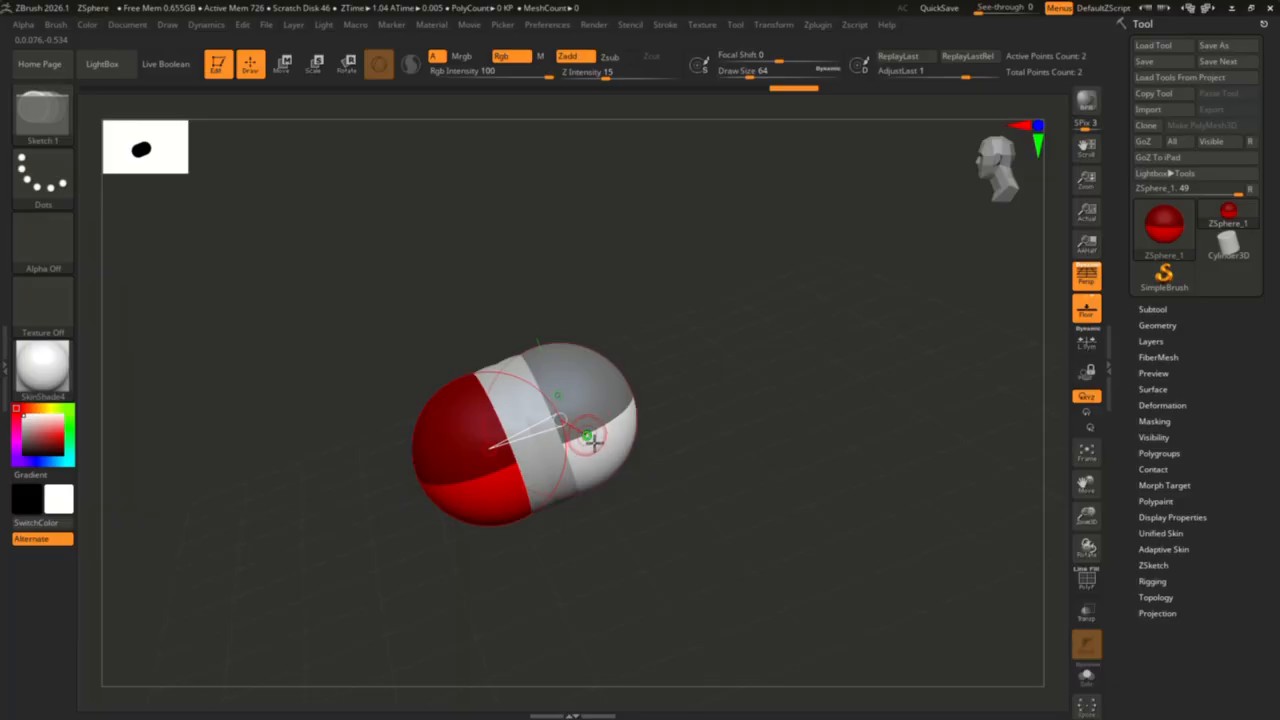
key("w")
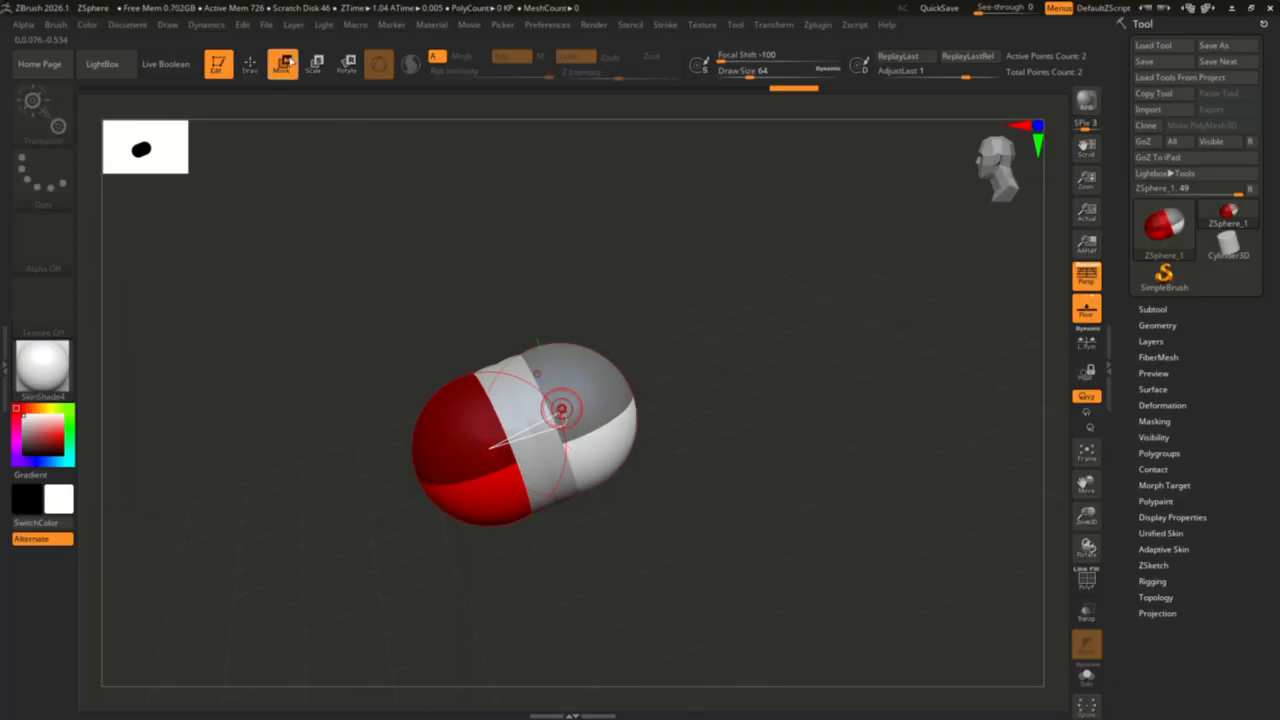
mouse_move(488, 459)
left_mouse_down()
mouse_move(408, 459)
mouse_move(393, 479)
left_mouse_up()
mouse_move(584, 414)
left_mouse_down()
mouse_move(611, 400)
mouse_move(596, 398)
left_mouse_up()
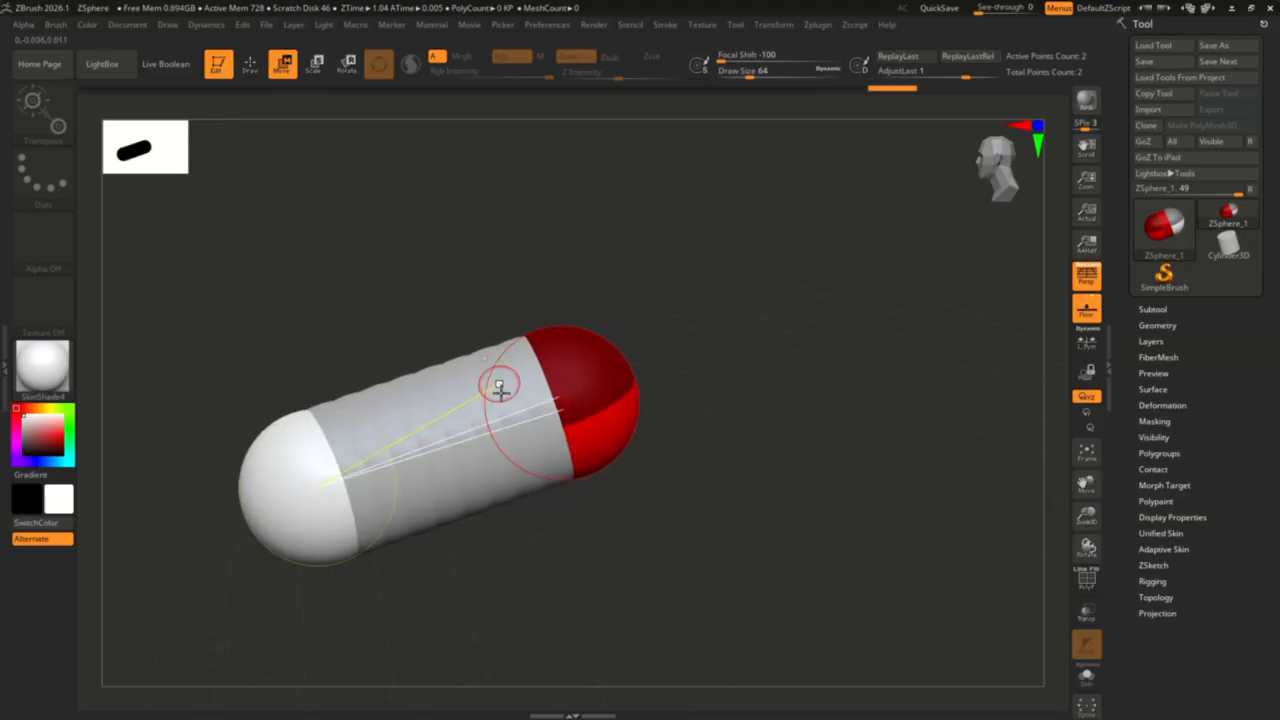
Reposition the whole body segment by moving its connecting section and both end ZSpheres
left_click_drag(488, 410, 487, 320)
left_click_drag(604, 412, 611, 326)
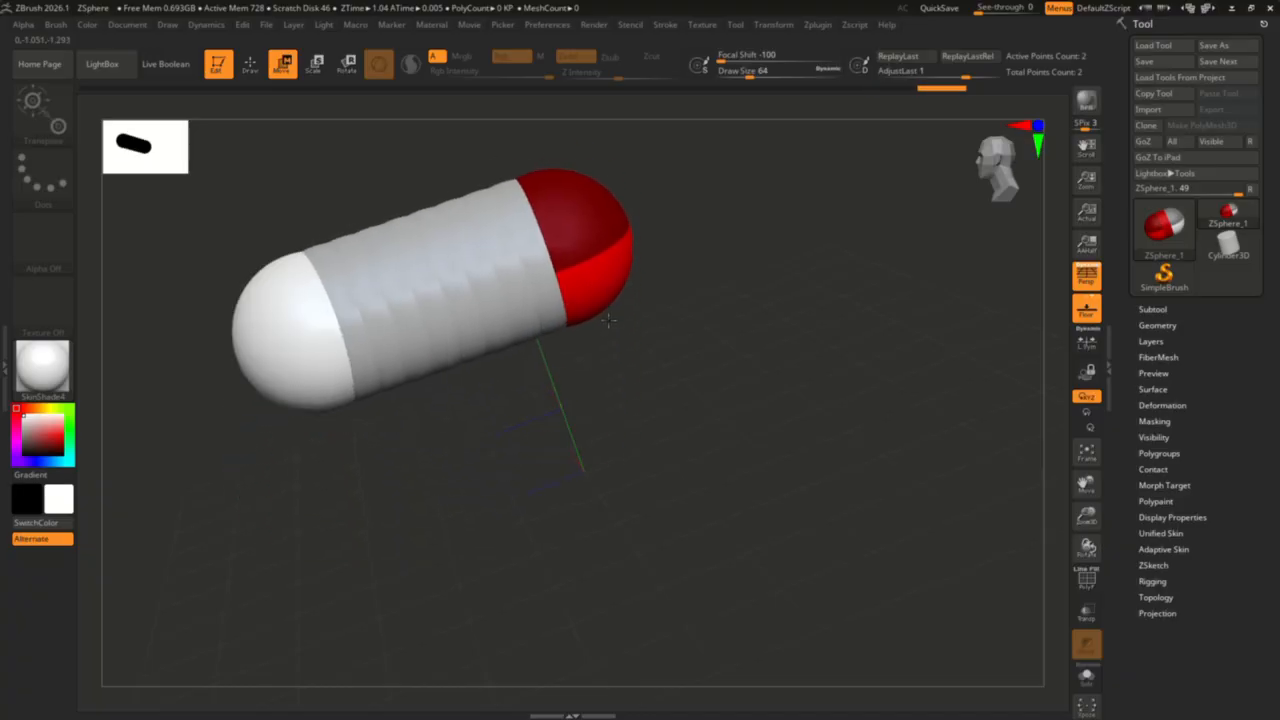
left_click_drag(668, 410, 648, 400)
left_click_drag(305, 338, 387, 478)
left_click_drag(537, 210, 628, 344)
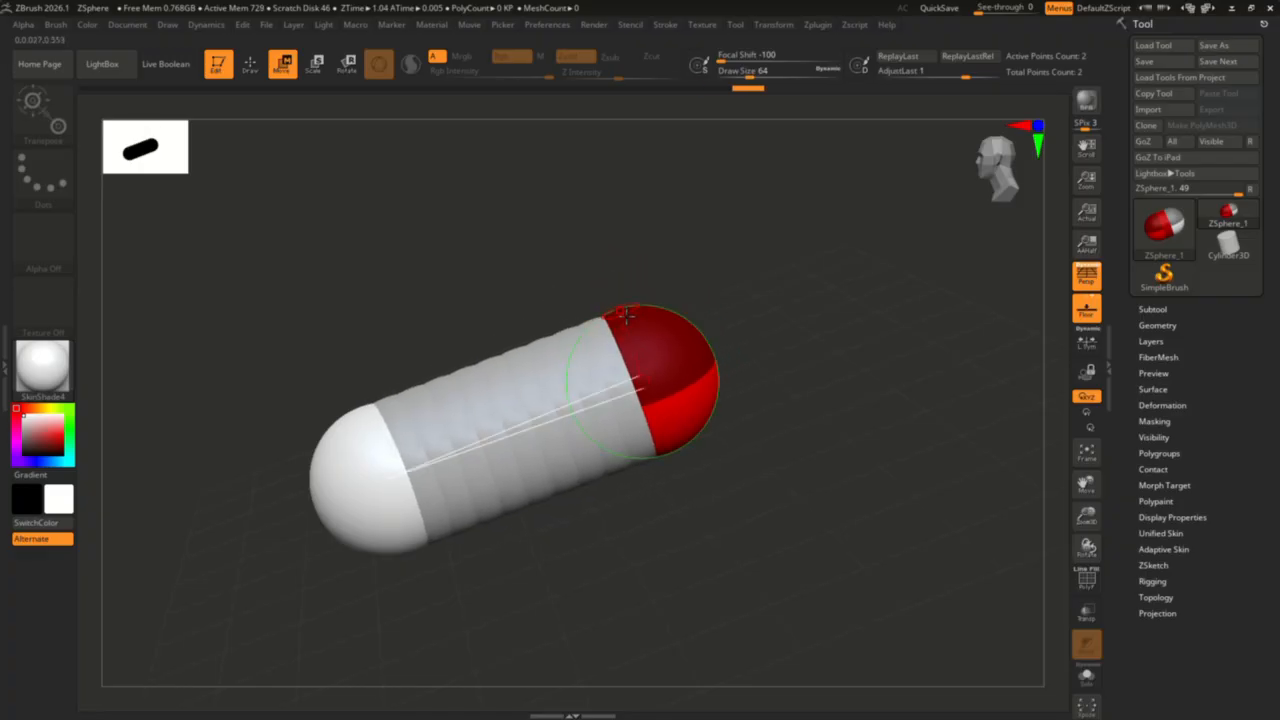
Add a ZSphere on the front end of the body and move it up and forward to form the neck and head
left_click(250, 66)
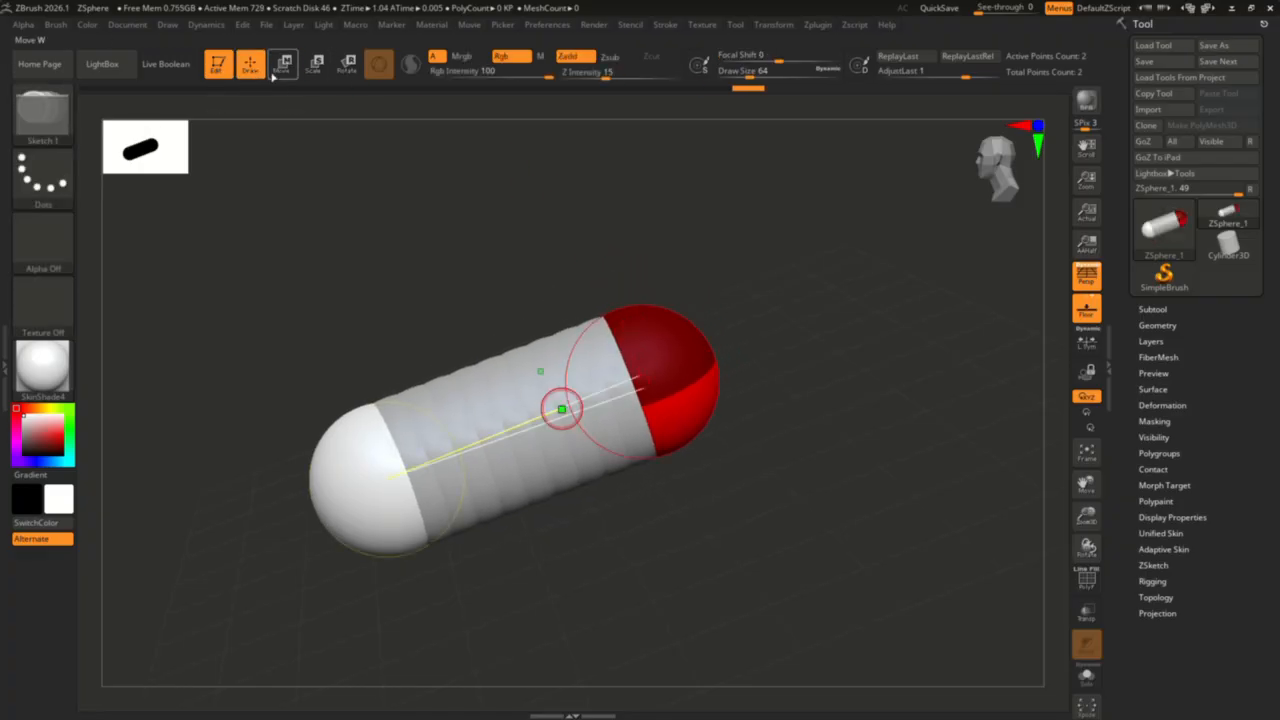
mouse_move(743, 451)
left_mouse_down()
mouse_move(789, 443)
mouse_move(783, 426)
left_mouse_up()
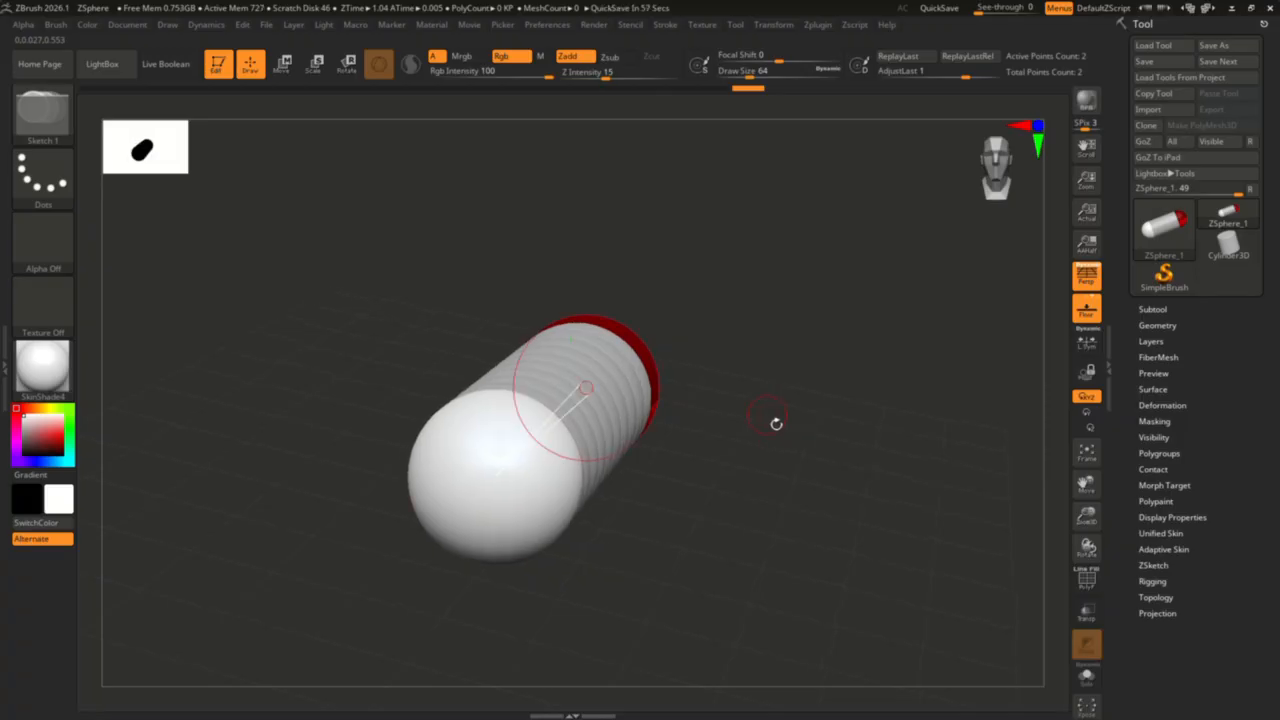
left_click_drag(478, 436, 515, 446)
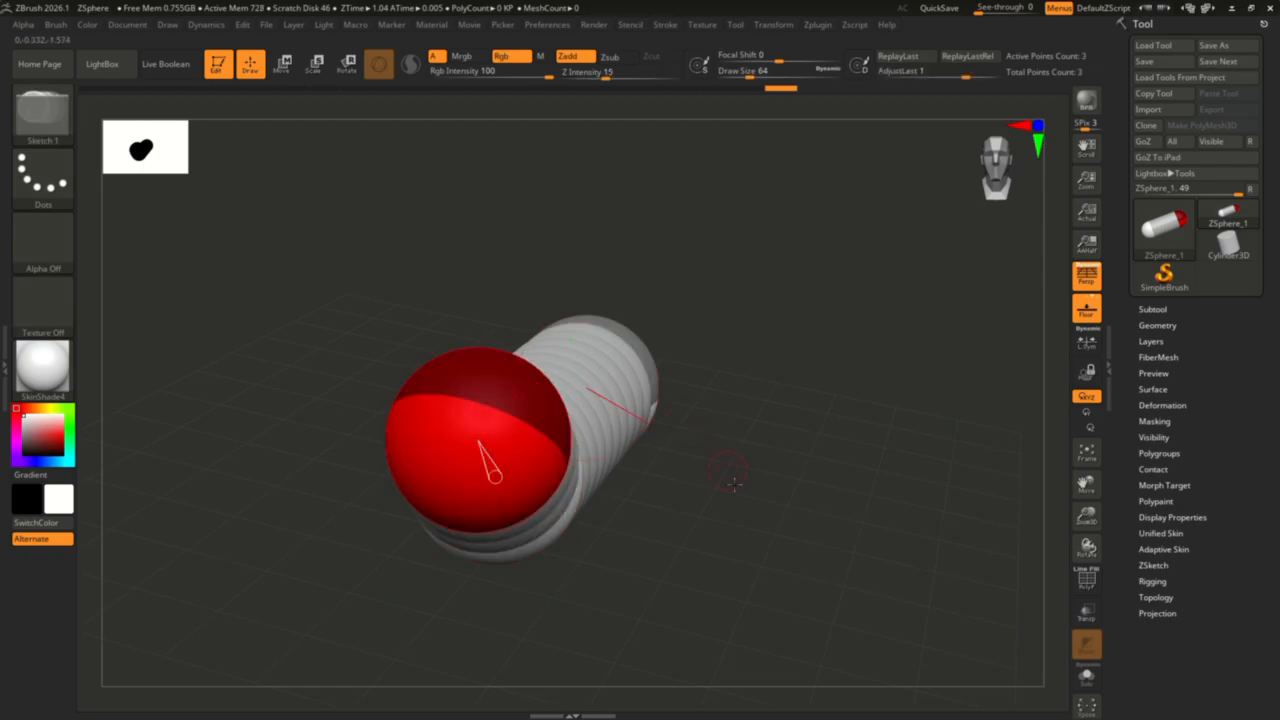
left_click_drag(737, 471, 686, 480)
key("w")
left_click_drag(493, 460, 405, 382)
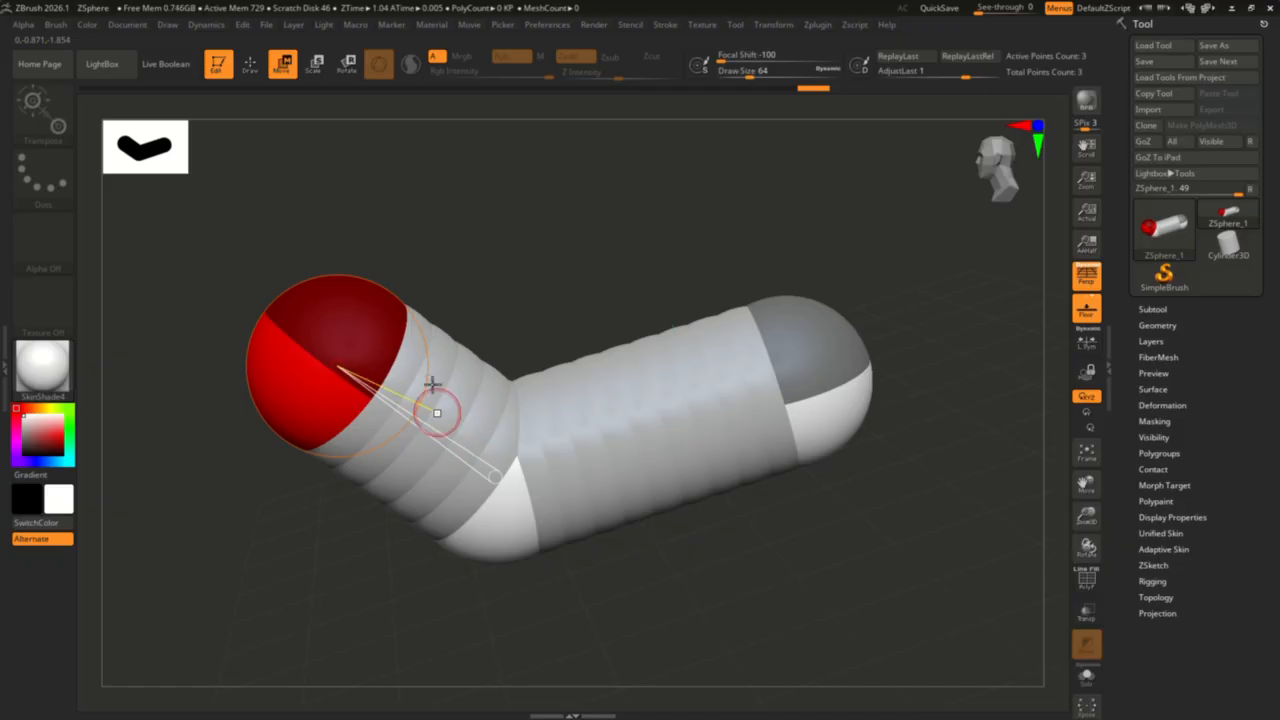
Add a mirrored pair of small ZSpheres to the sides of the front body joint as shoulders and adjust their size
left_click_drag(834, 486, 850, 543)
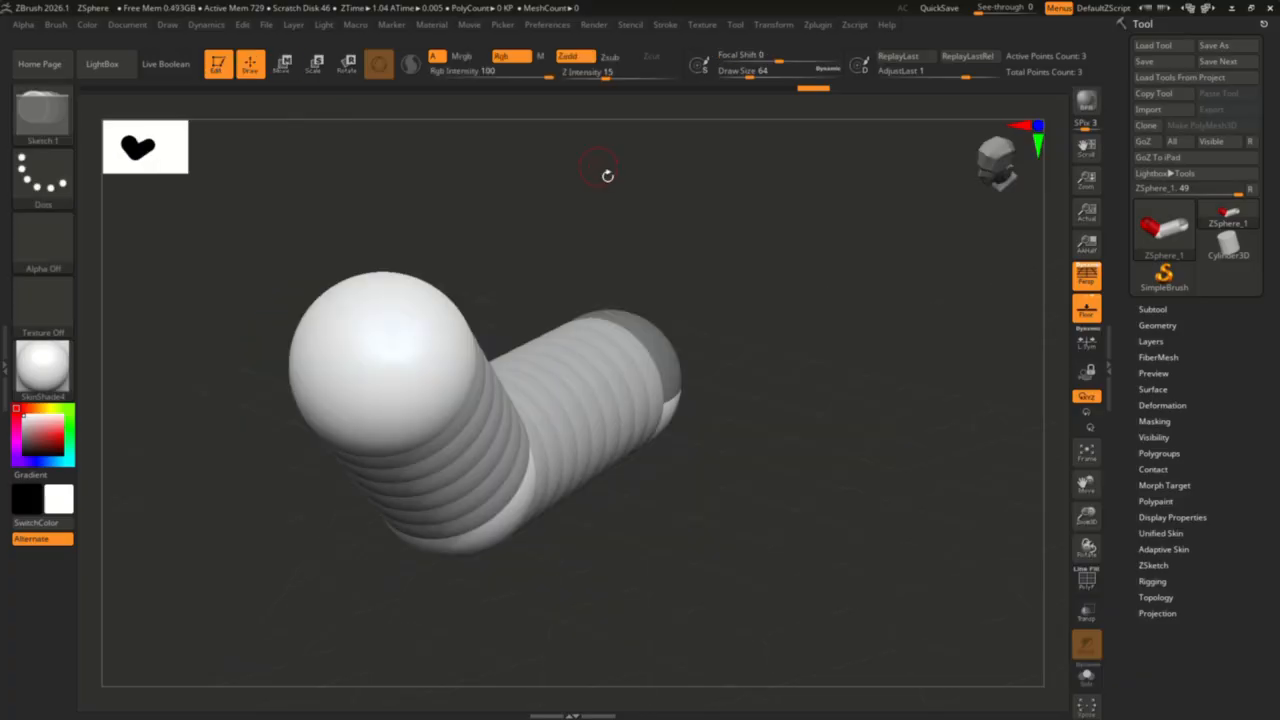
left_click(532, 513)
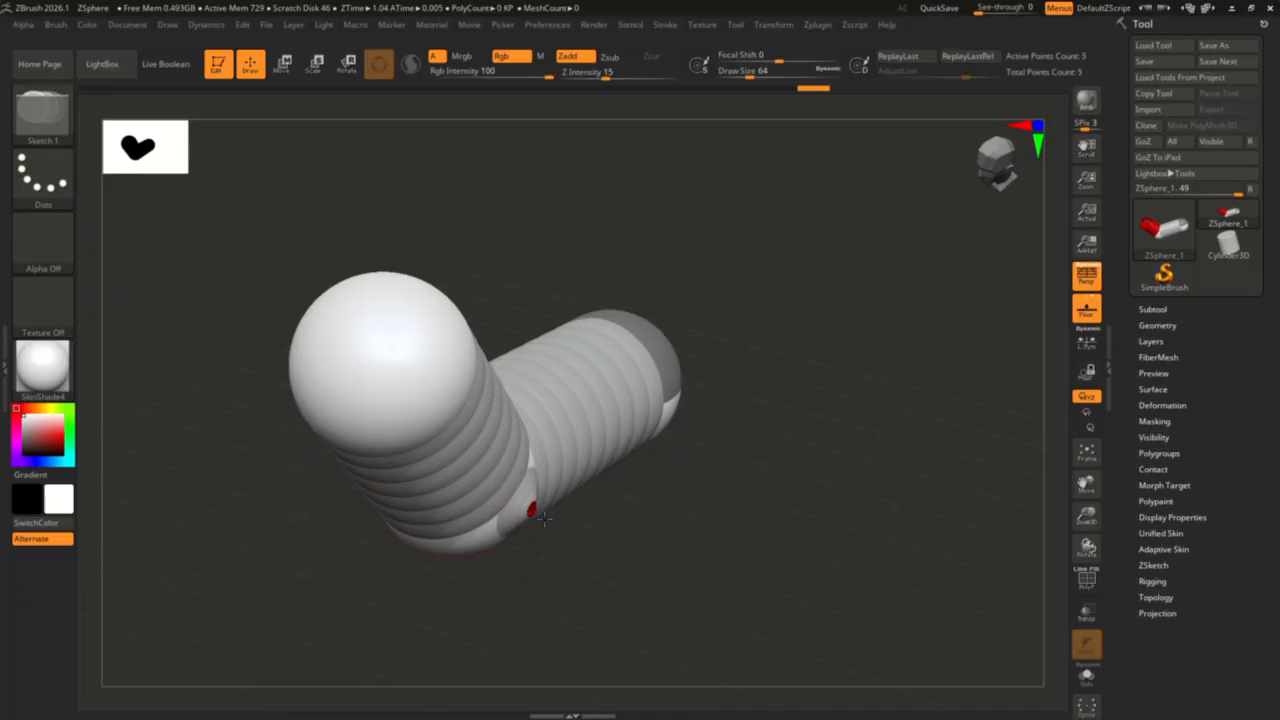
left_click_drag(532, 502, 453, 472)
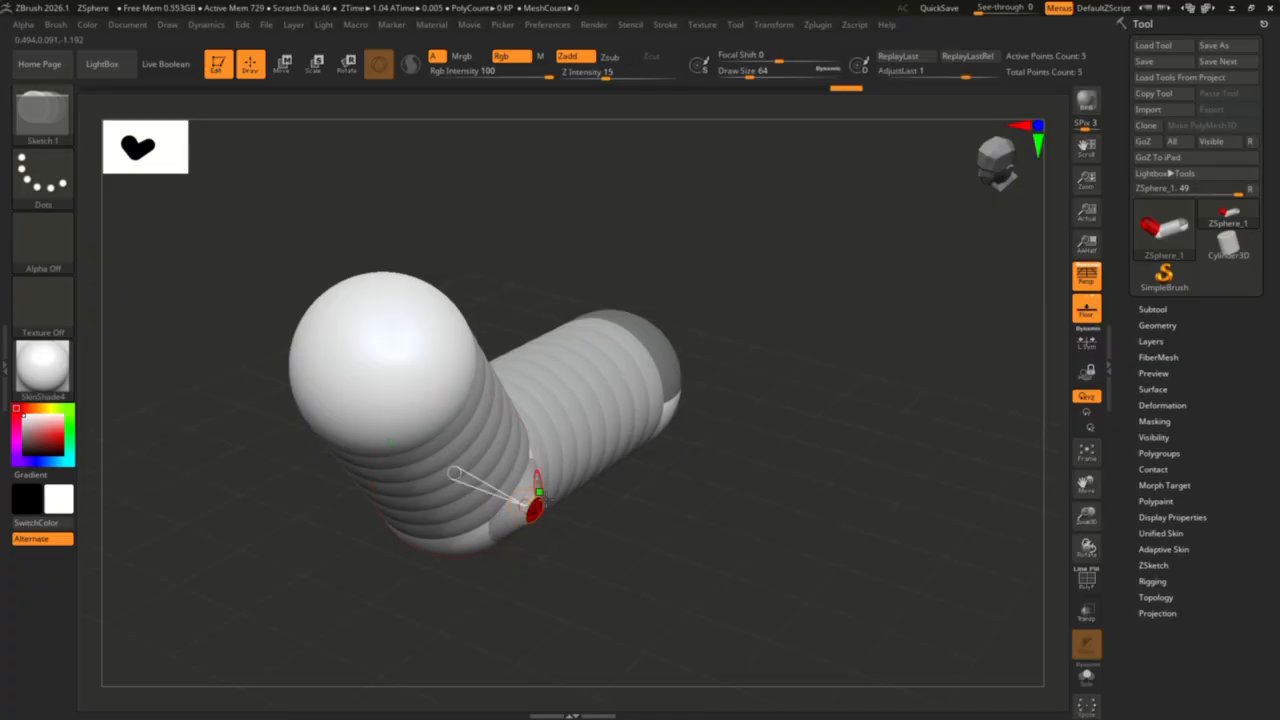
left_click(314, 68)
left_click_drag(543, 531, 478, 165)
key("q")
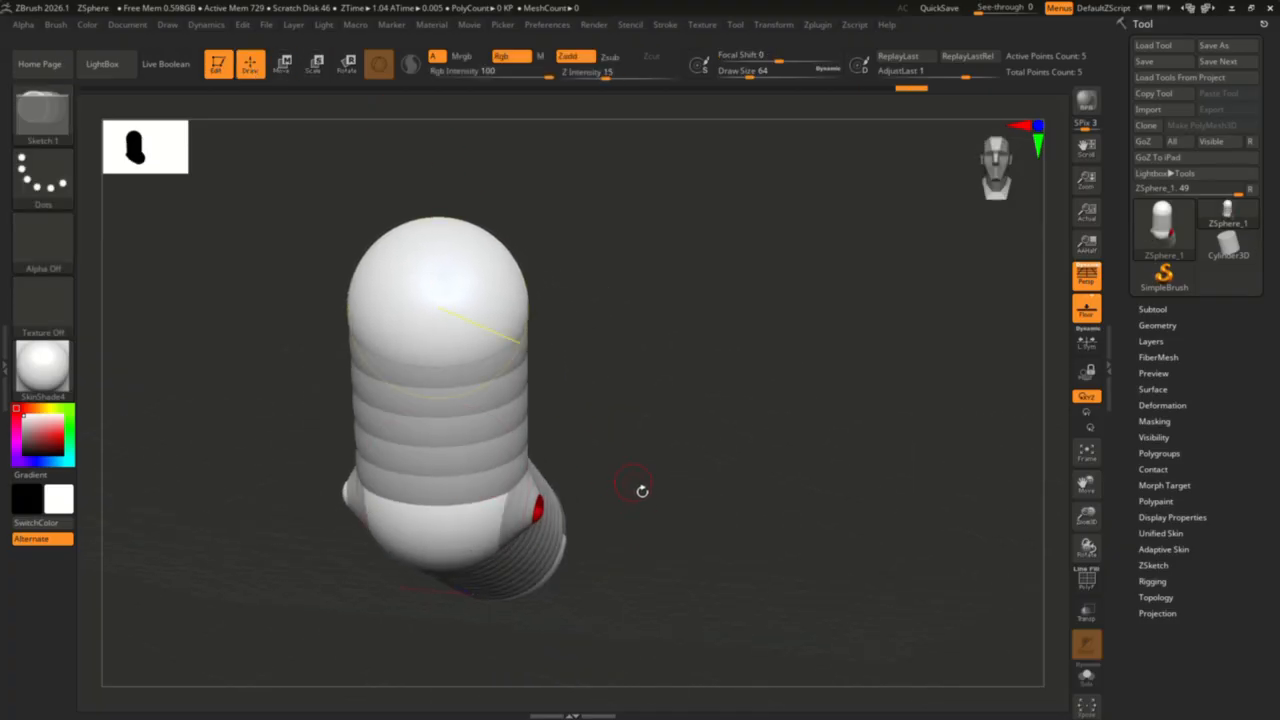
Extend mirrored ZSpheres down from the shoulders as upper front legs and undo the stray sphere added on the body
left_click_drag(630, 536, 600, 430)
left_click_drag(466, 400, 482, 408)
left_click_drag(545, 377, 486, 400)
left_click(283, 64)
left_click_drag(608, 318, 677, 282)
left_click_drag(449, 422, 370, 530)
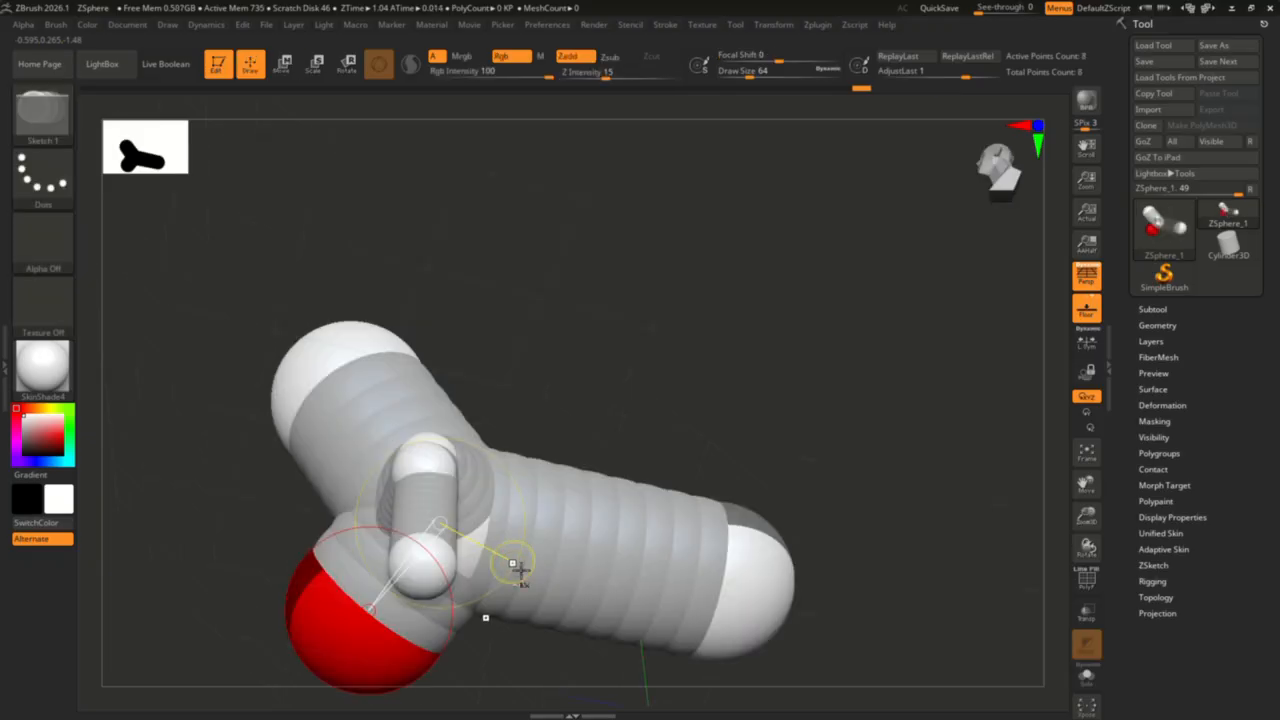
key("ctrl+z")
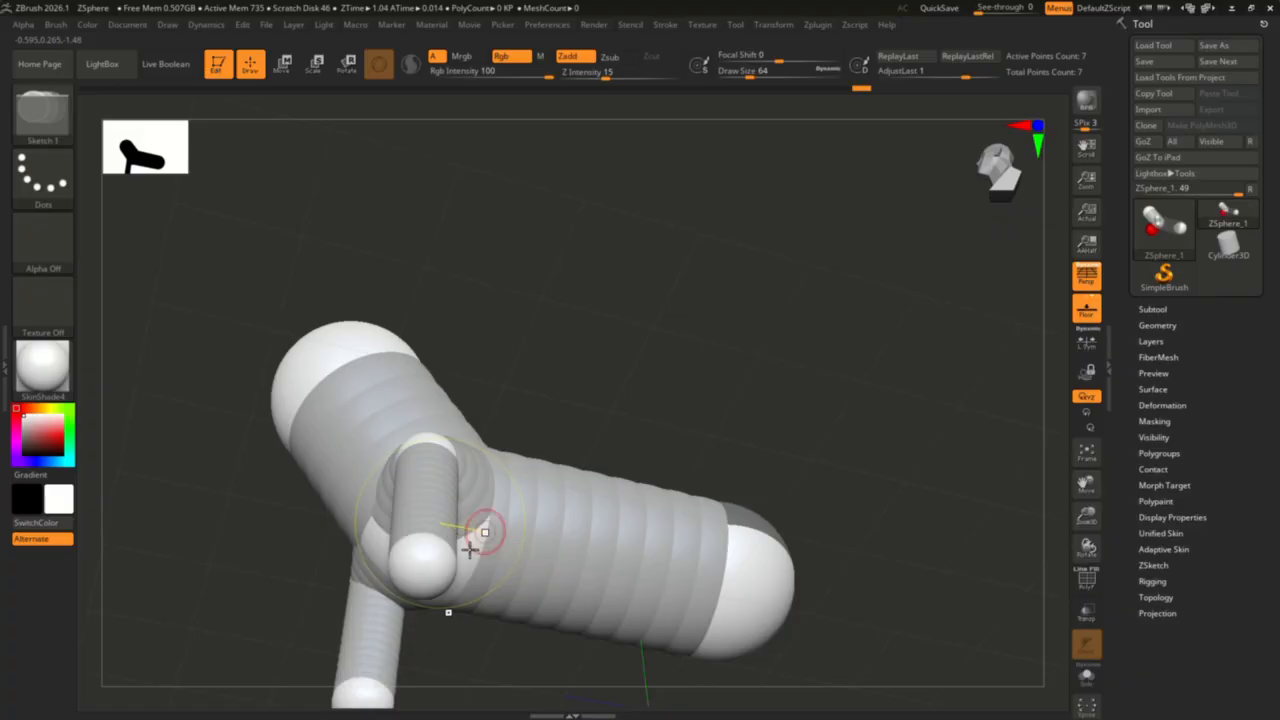
Add mirrored ZSpheres at the ends of the front legs and move them down to form the lower legs
left_click_drag(416, 577, 435, 582)
mouse_move(1095, 516)
left_mouse_down()
mouse_move(1096, 492)
mouse_move(1098, 517)
mouse_move(1106, 497)
left_mouse_up()
left_click_drag(1098, 558, 1025, 541)
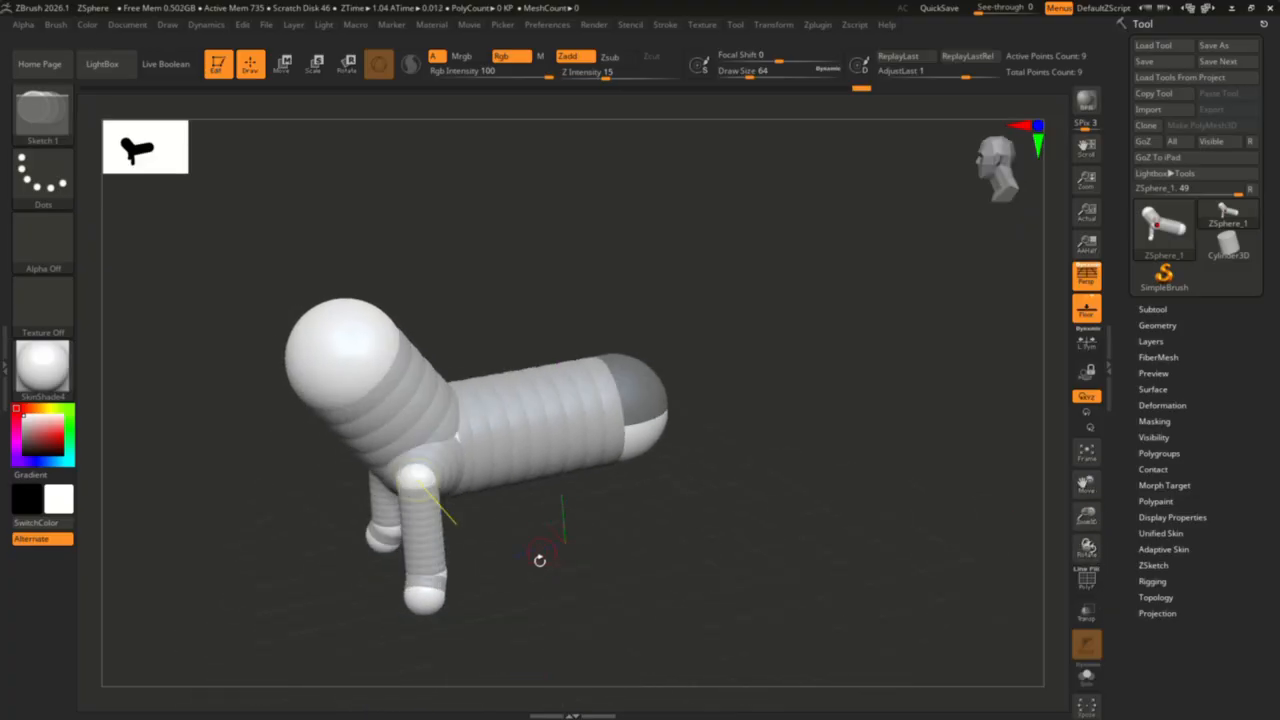
key("w")
mouse_move(424, 598)
left_mouse_down()
mouse_move(428, 671)
mouse_move(406, 664)
left_mouse_up()
left_click_drag(520, 604, 460, 615)
left_click_drag(411, 661, 421, 665)
left_click_drag(505, 596, 620, 628)
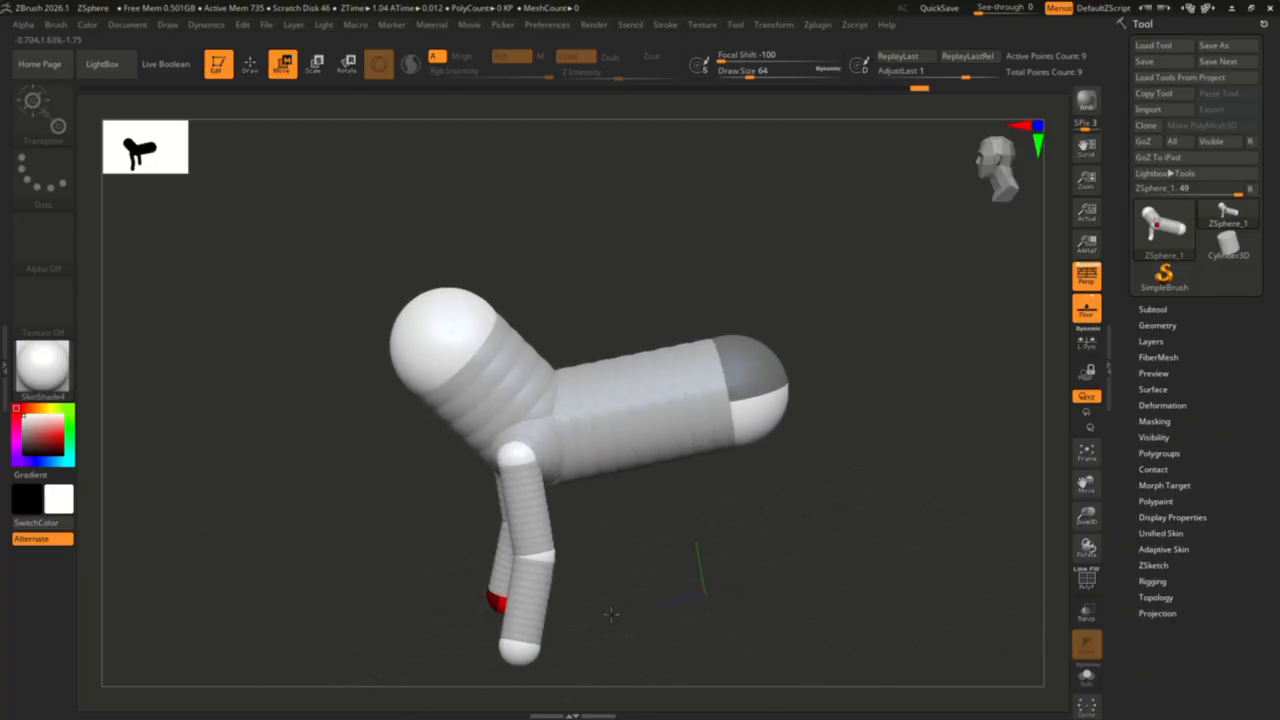
Add mirrored ZSpheres at the ends of the front legs and position them forward as paws
left_click(520, 653)
mouse_move(470, 648)
left_mouse_down()
mouse_move(478, 656)
mouse_move(452, 657)
left_mouse_up()
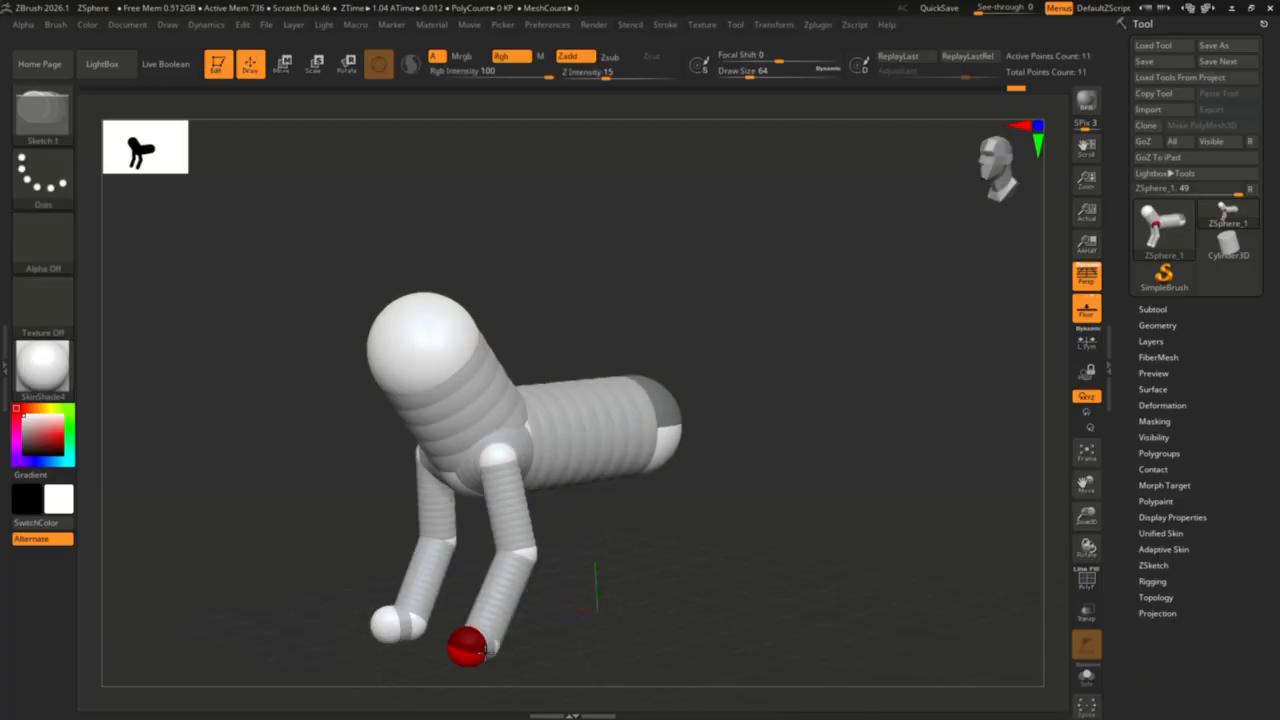
key("w")
left_click_drag(640, 612, 545, 616)
left_click_drag(446, 650, 450, 644)
left_click_drag(610, 618, 532, 619)
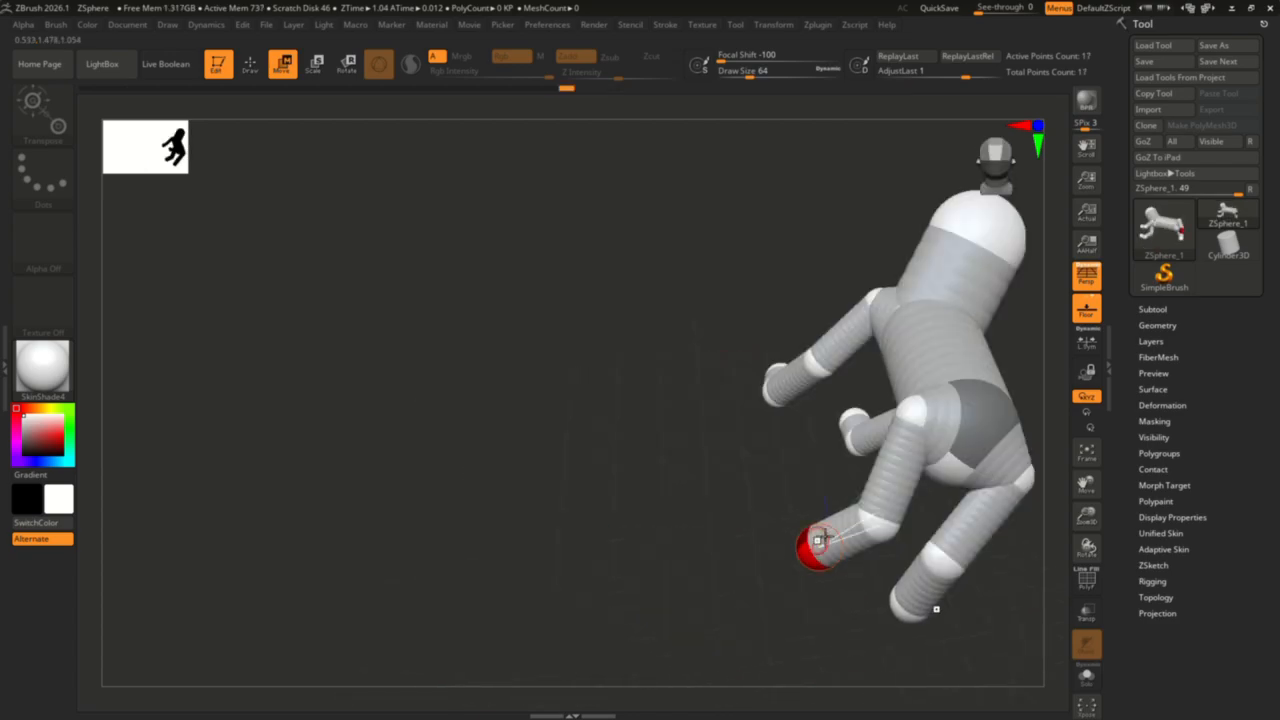
Adjust the hind feet and move the tail's joint ZSpheres to shape its curve
left_click_drag(755, 585, 837, 570)
left_click_drag(822, 430, 971, 609)
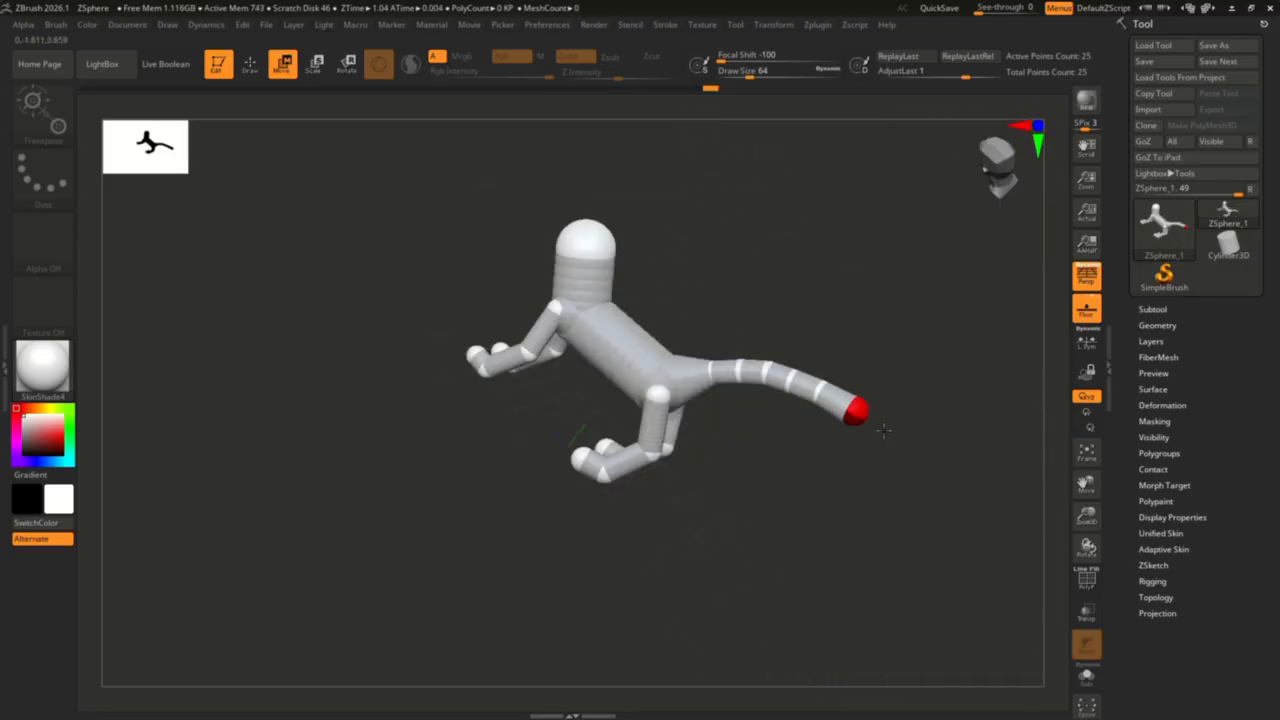
left_click_drag(884, 430, 650, 518)
mouse_move(742, 390)
left_mouse_down()
mouse_move(746, 403)
mouse_move(735, 389)
left_mouse_up()
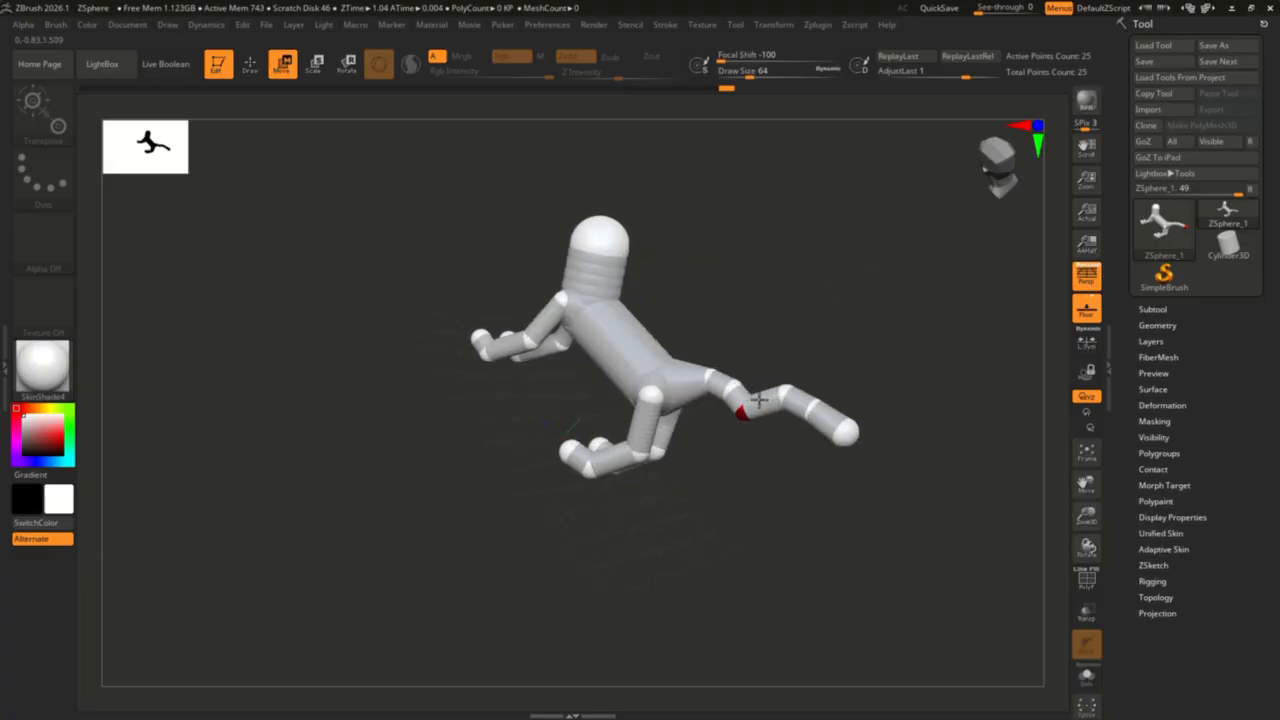
left_click_drag(815, 336, 743, 404)
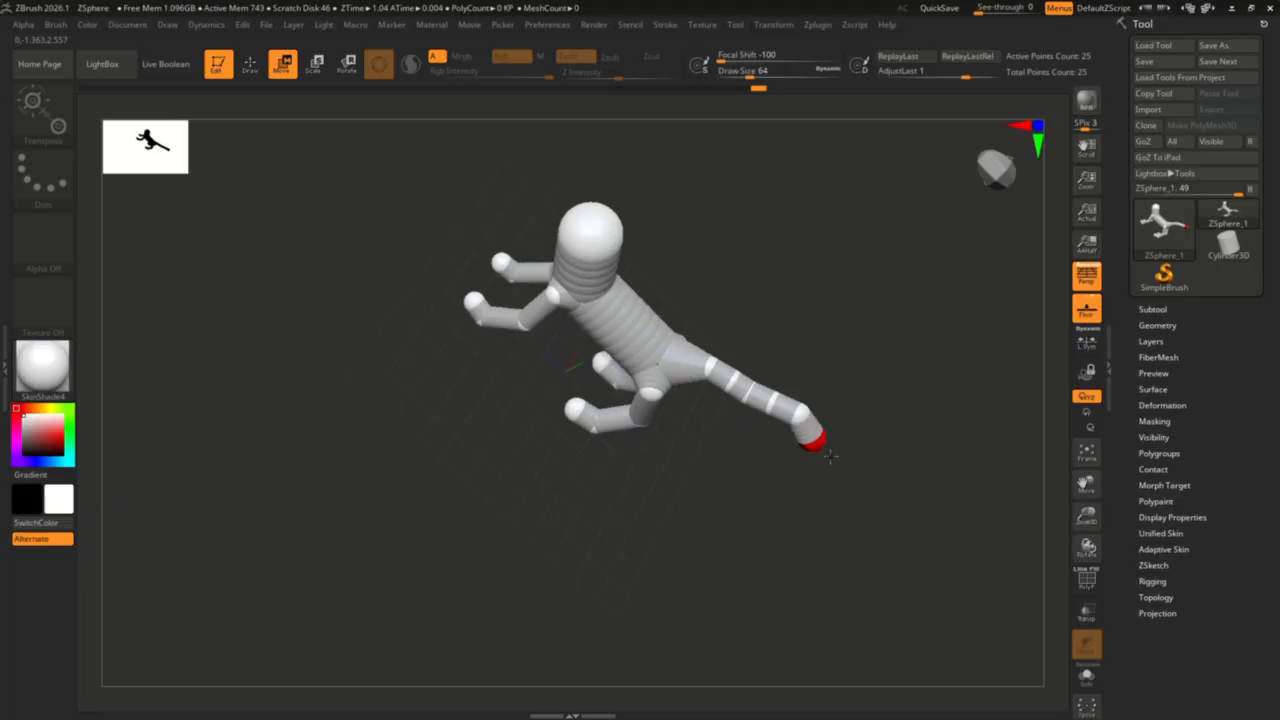
Preview the figure's adaptive skin, inspect it from several sides, and make the adaptive skin mesh
left_click(1164, 549)
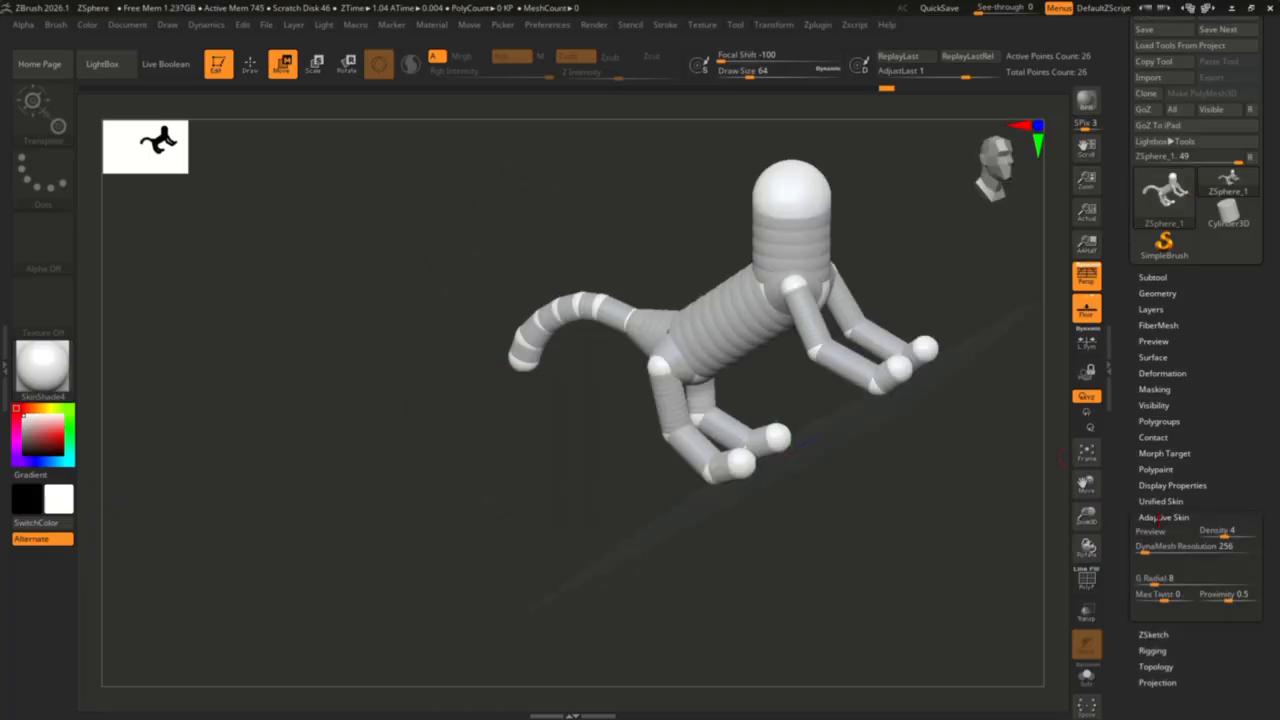
scroll(1190, 540, "down", 2)
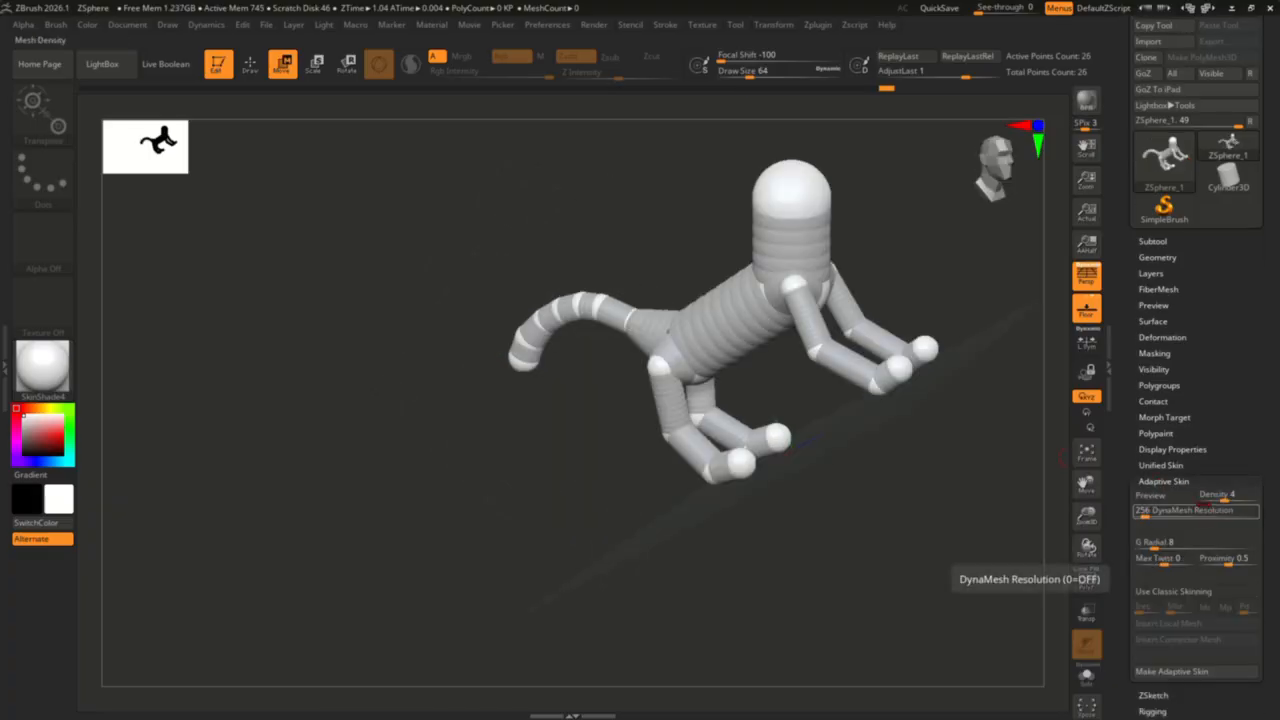
left_click(1150, 494)
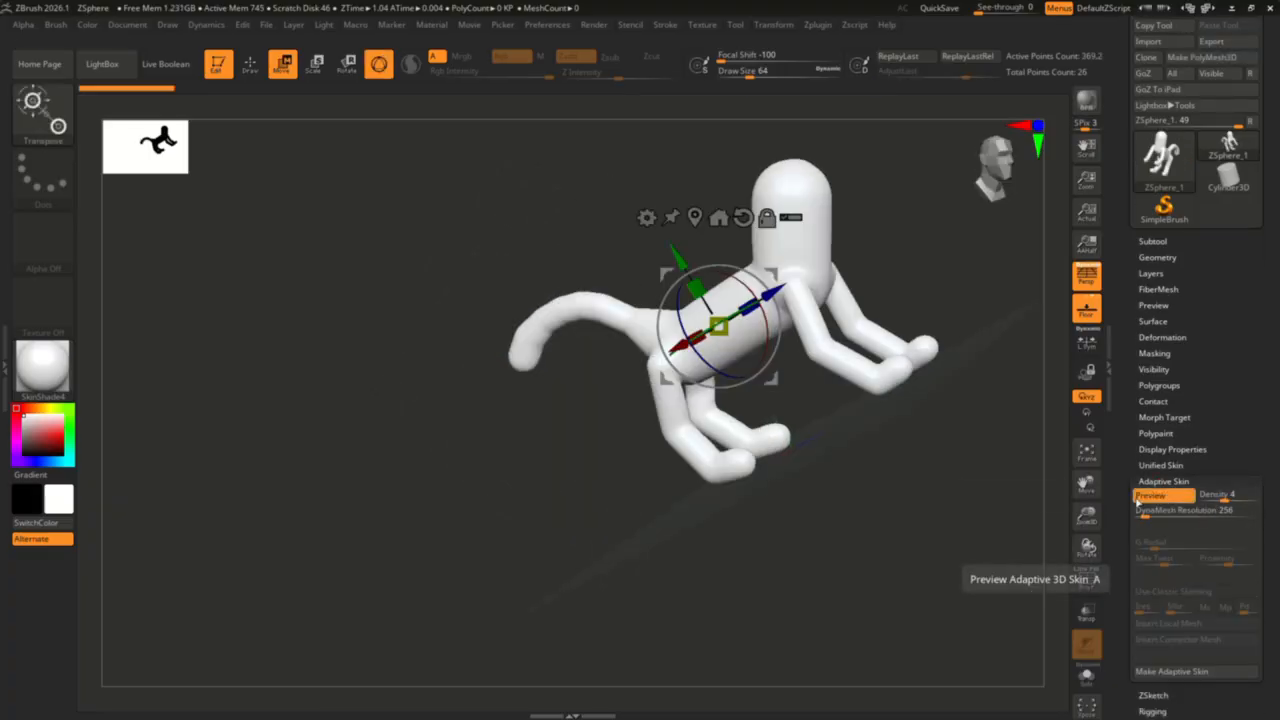
left_click_drag(909, 498, 1000, 496)
left_click_drag(851, 537, 586, 494)
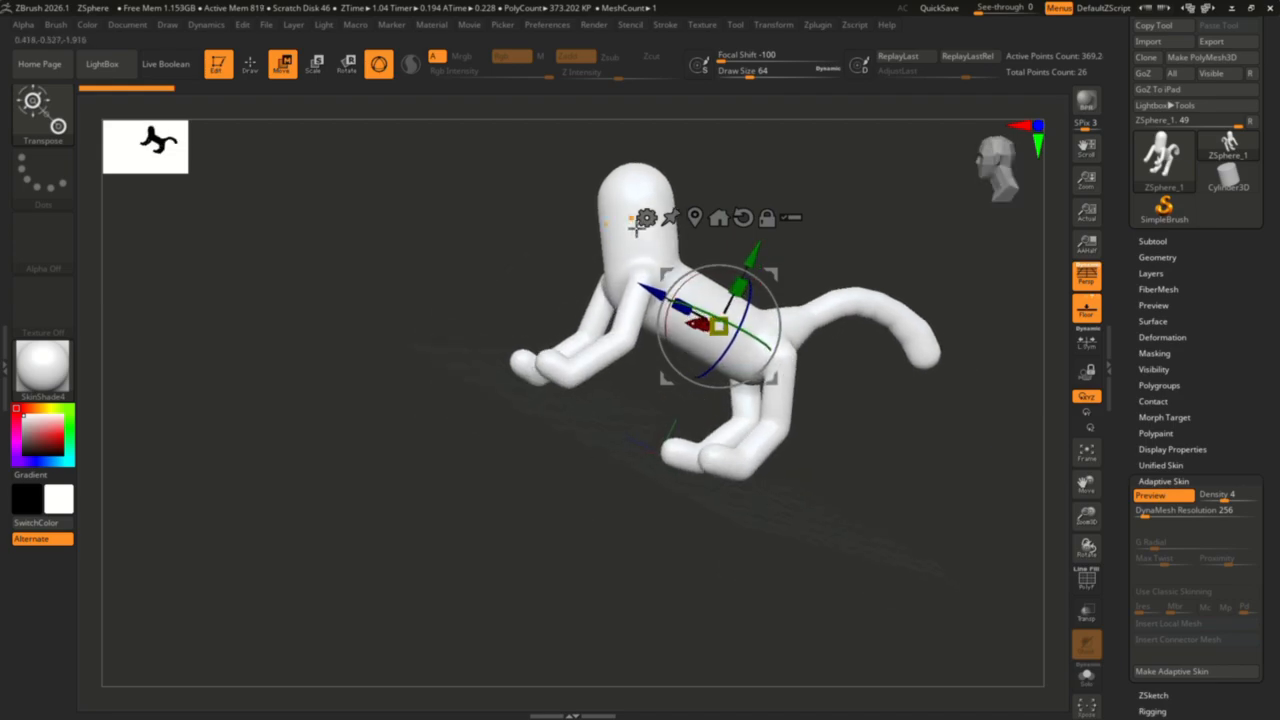
left_click_drag(830, 400, 808, 551)
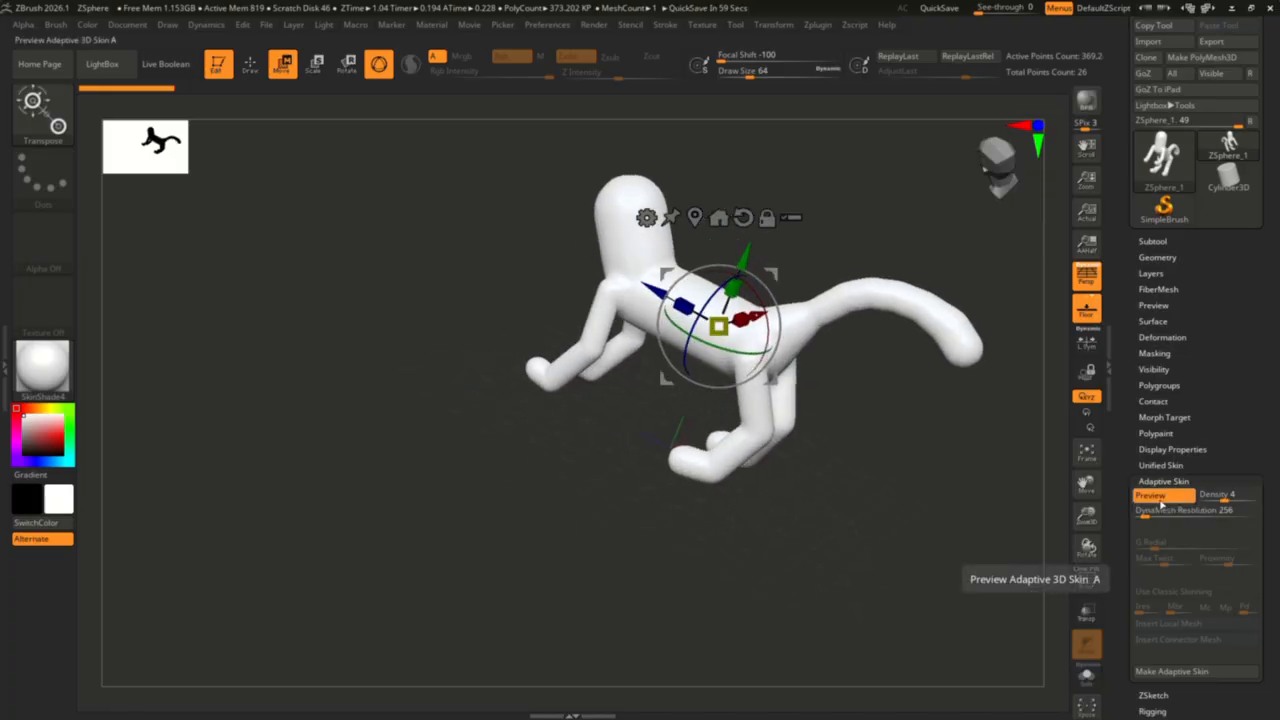
left_click(1172, 671)
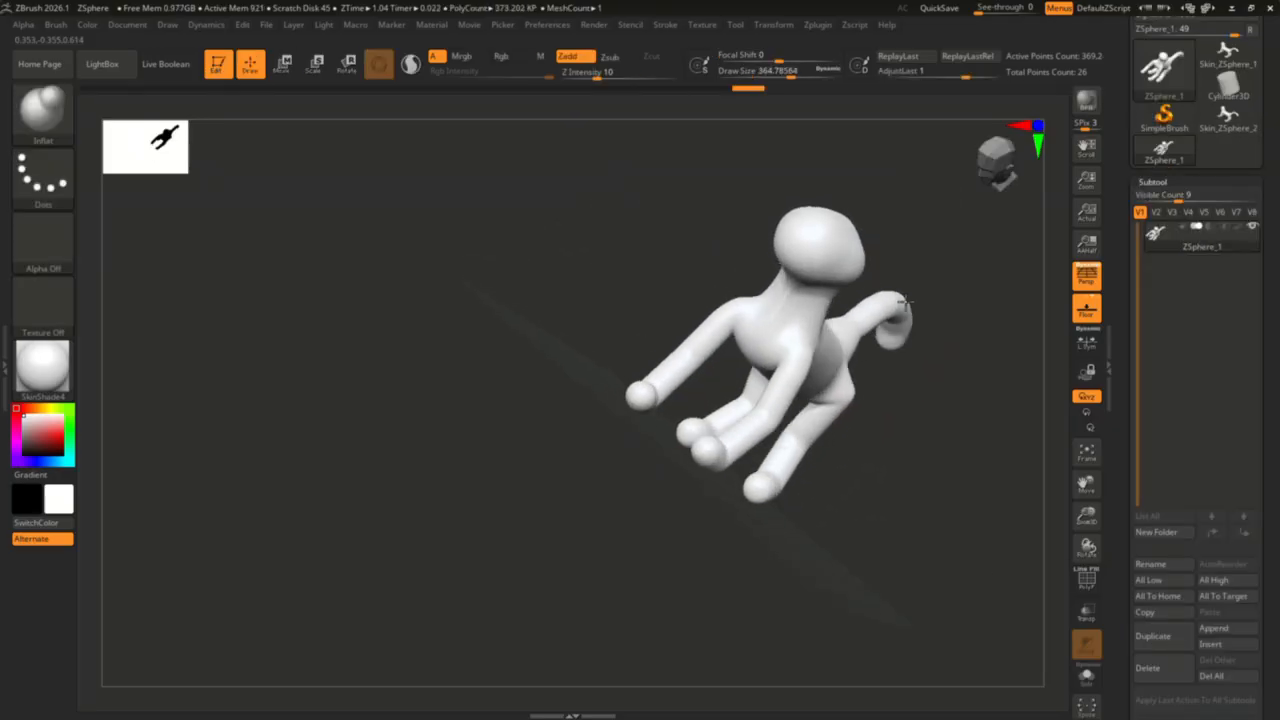
Use the Move brush with a draw size of about 299 to push down the top of the muzzle into a snout
left_click_drag(905, 301, 797, 235)
right_click_drag(845, 262, 894, 262)
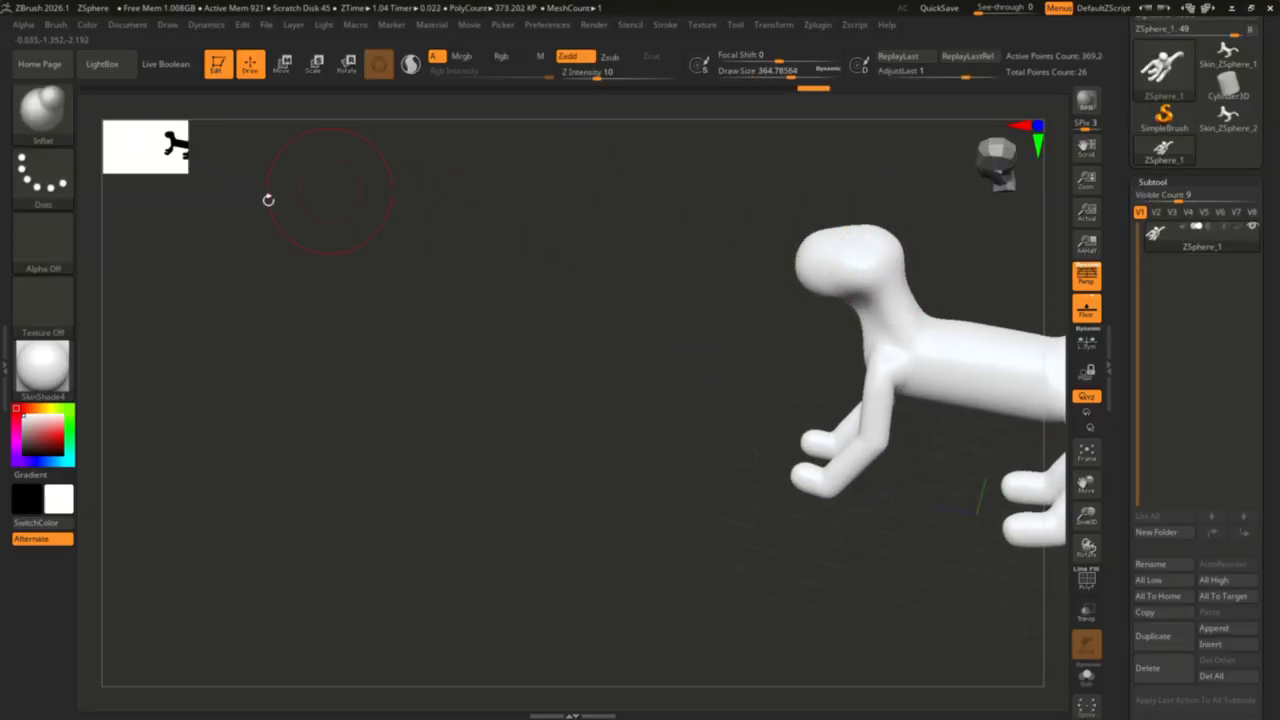
key("b")
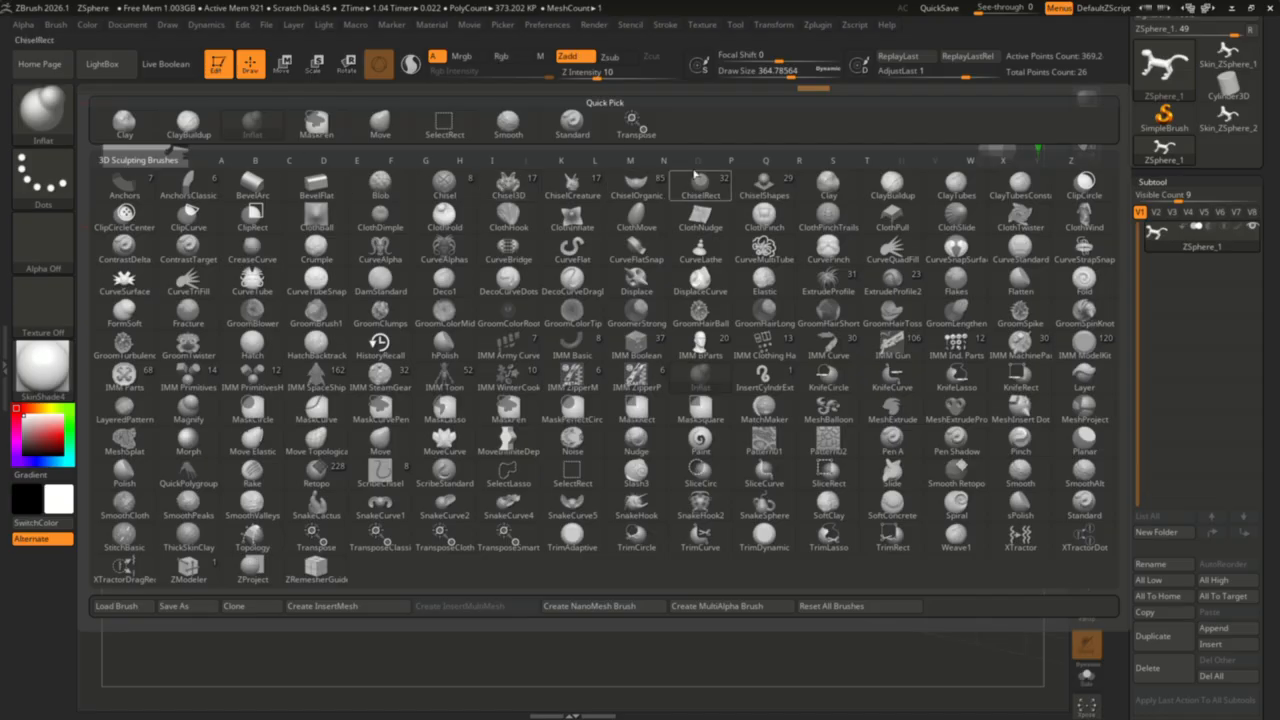
key("m")
left_click(381, 440)
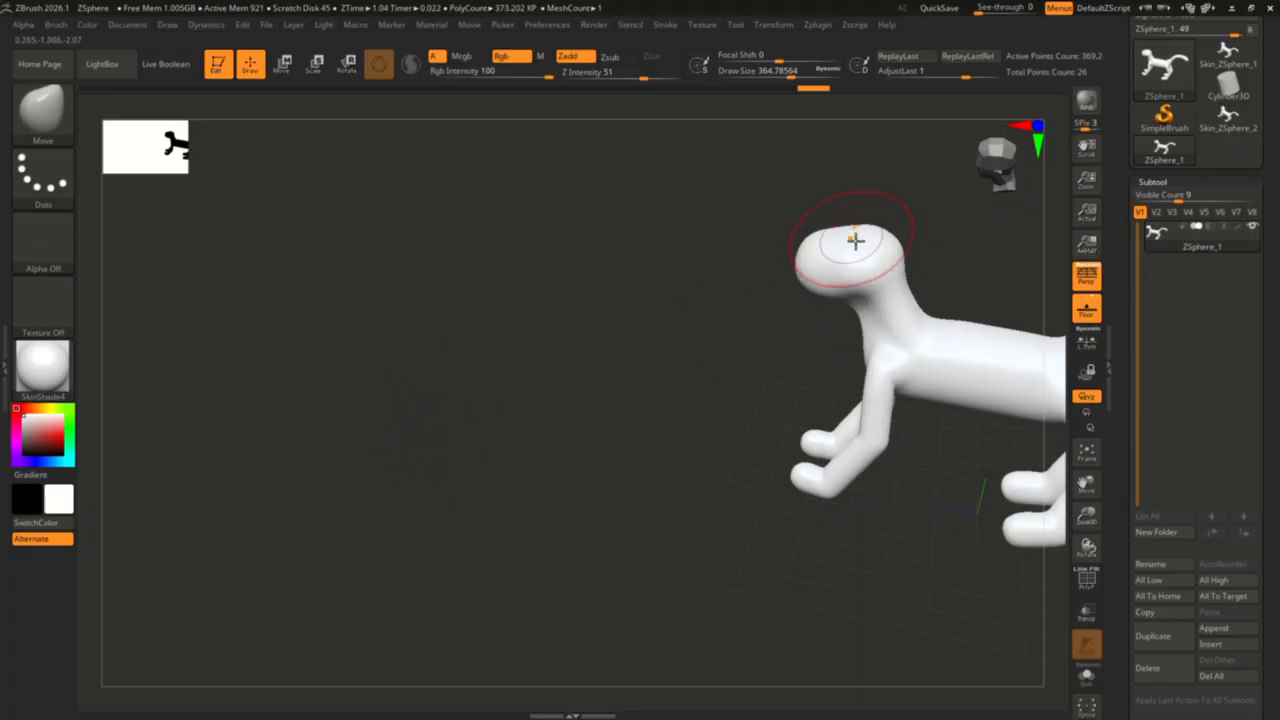
left_click(758, 71)
left_click_drag(779, 77, 785, 77)
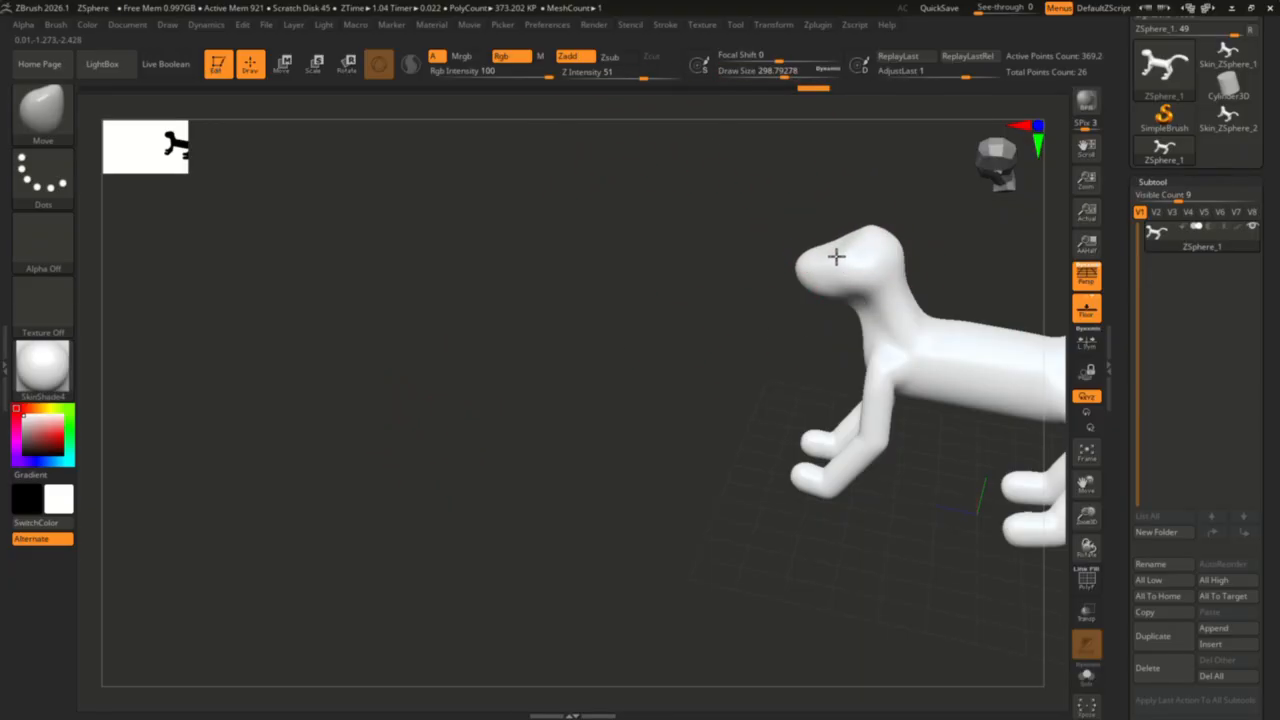
mouse_move(838, 257)
left_mouse_down()
mouse_move(845, 265)
mouse_move(820, 273)
left_mouse_up()
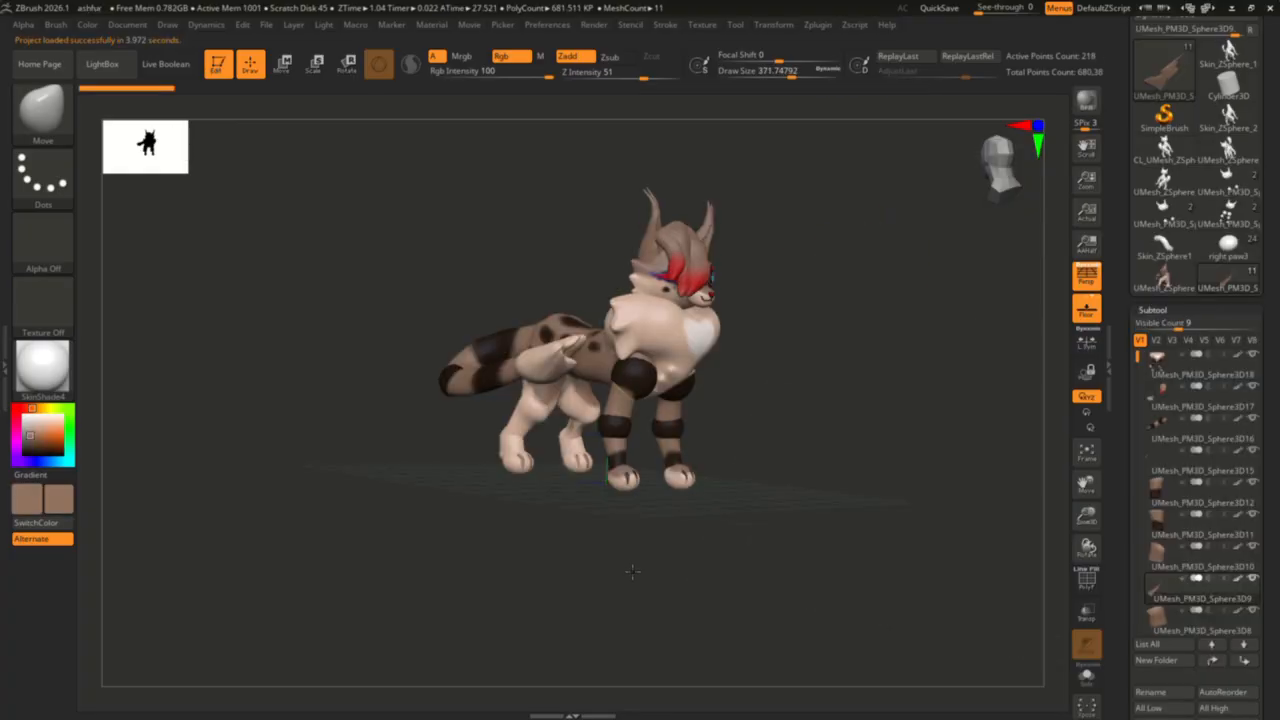
Switch from the finished creature to the Skin_ZSphere_2 tool and examine its base skin mesh from the front and side
left_click_drag(602, 560, 635, 534)
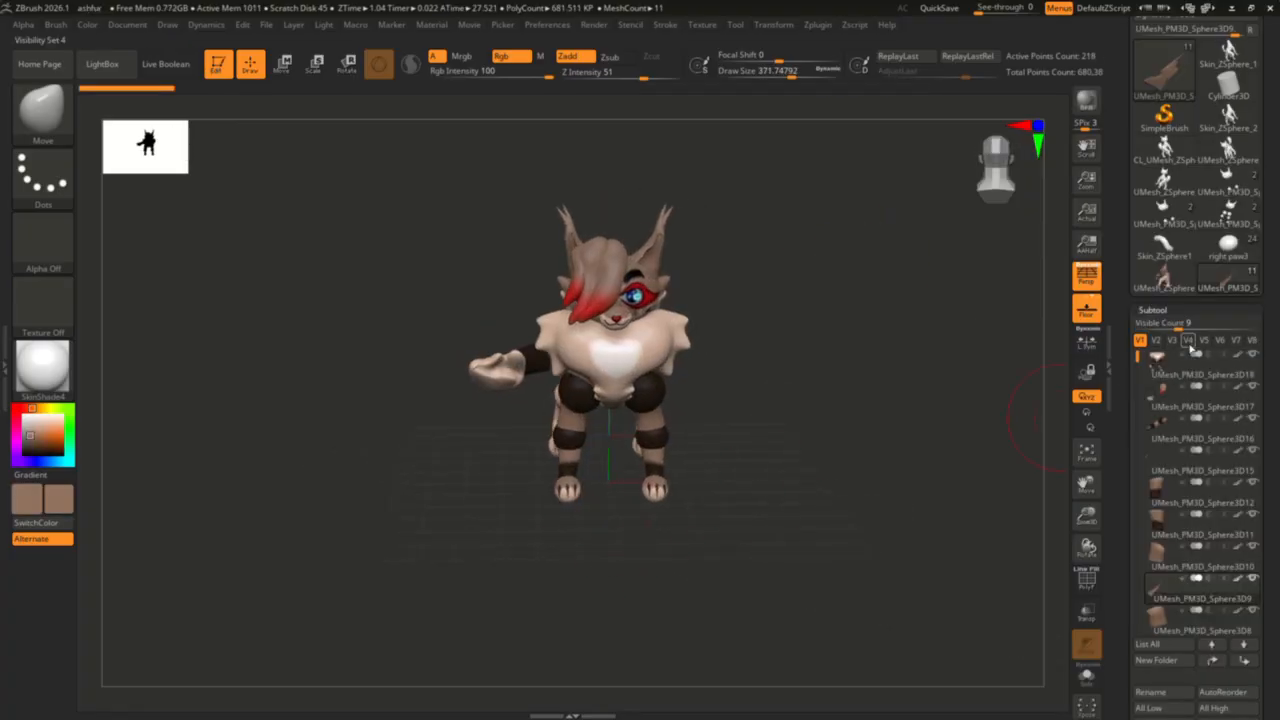
mouse_move(1182, 192)
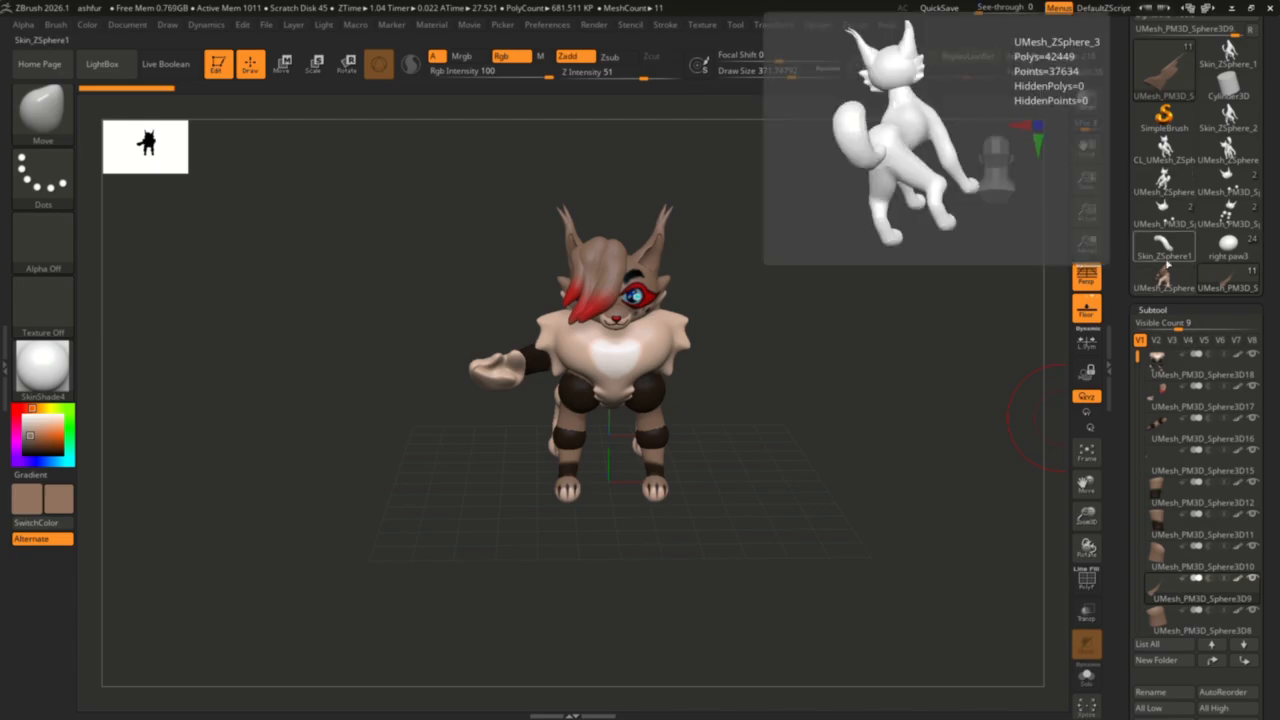
left_click(1225, 128)
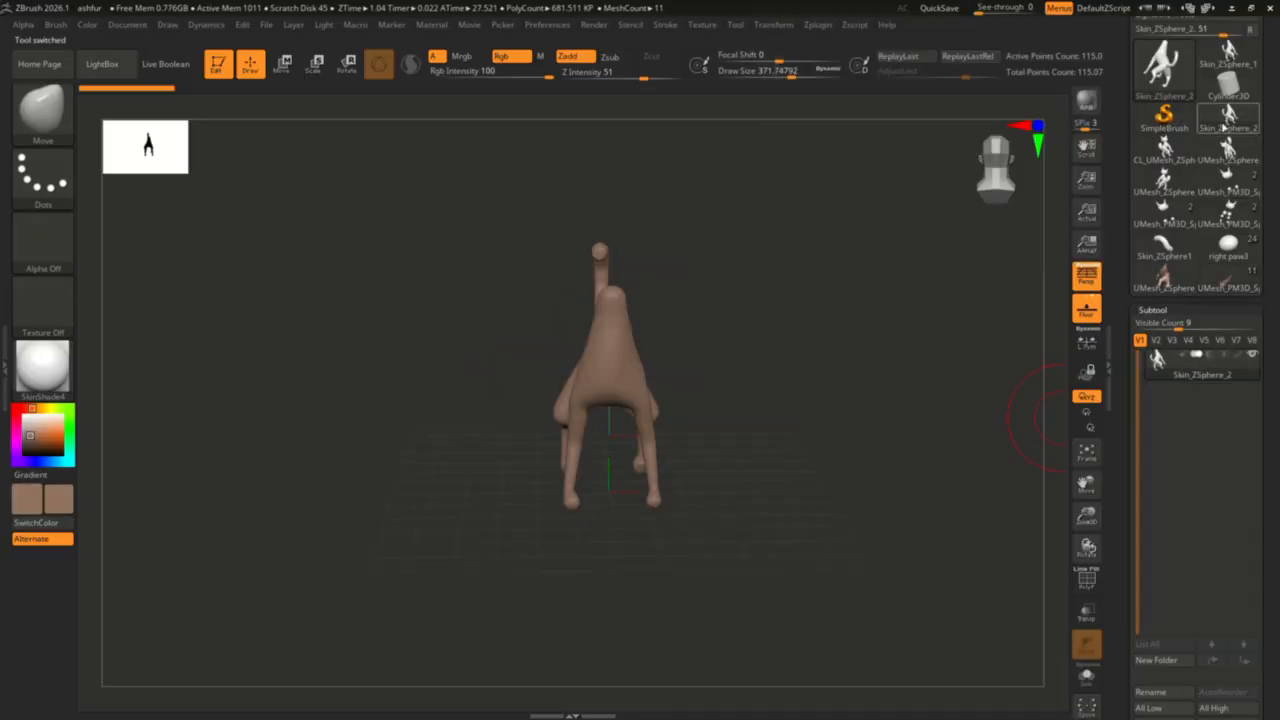
mouse_move(774, 346)
left_mouse_down()
mouse_move(854, 351)
mouse_move(708, 355)
mouse_move(773, 360)
left_mouse_up()
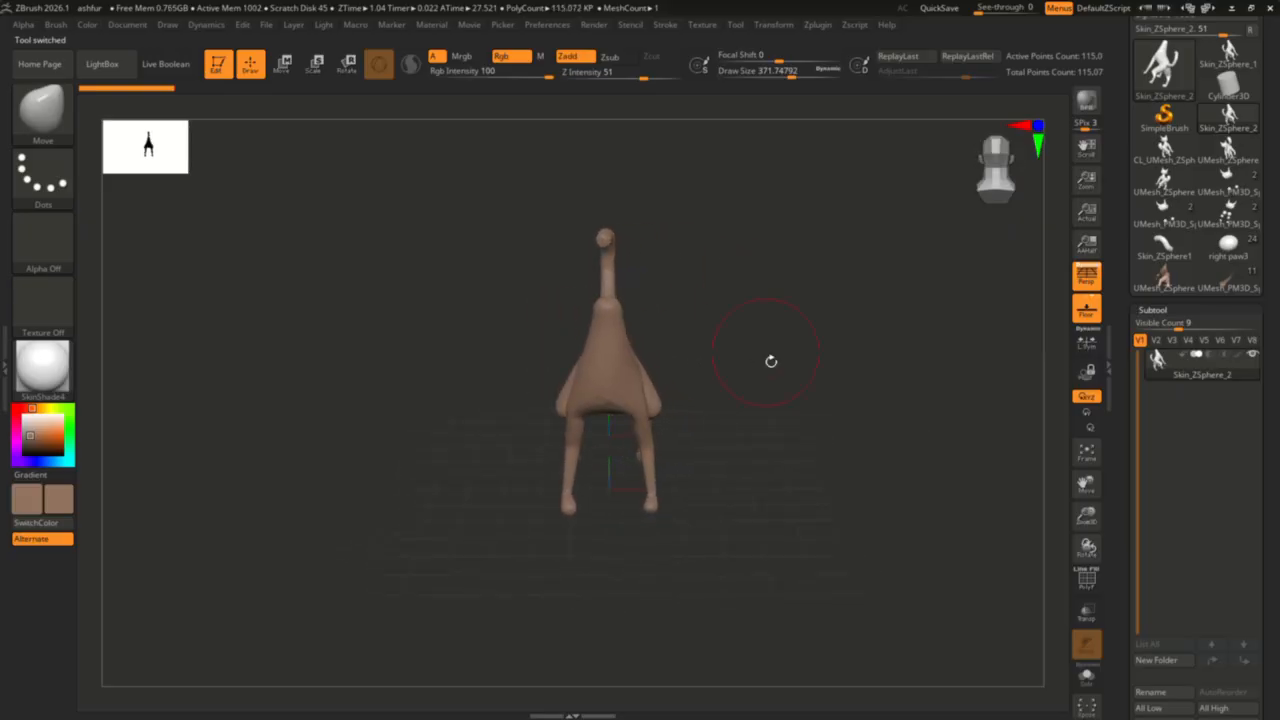
mouse_move(621, 508)
left_mouse_down()
mouse_move(660, 482)
mouse_move(622, 527)
left_mouse_up()
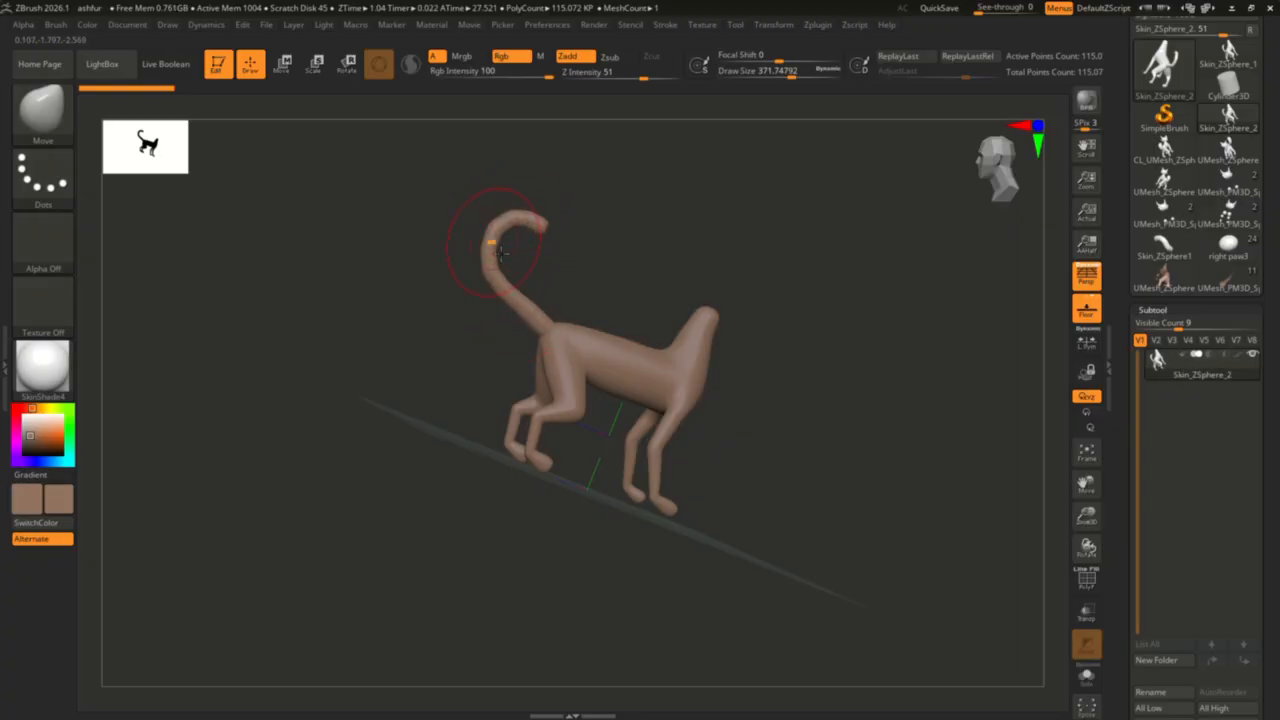
left_click_drag(568, 348, 578, 290)
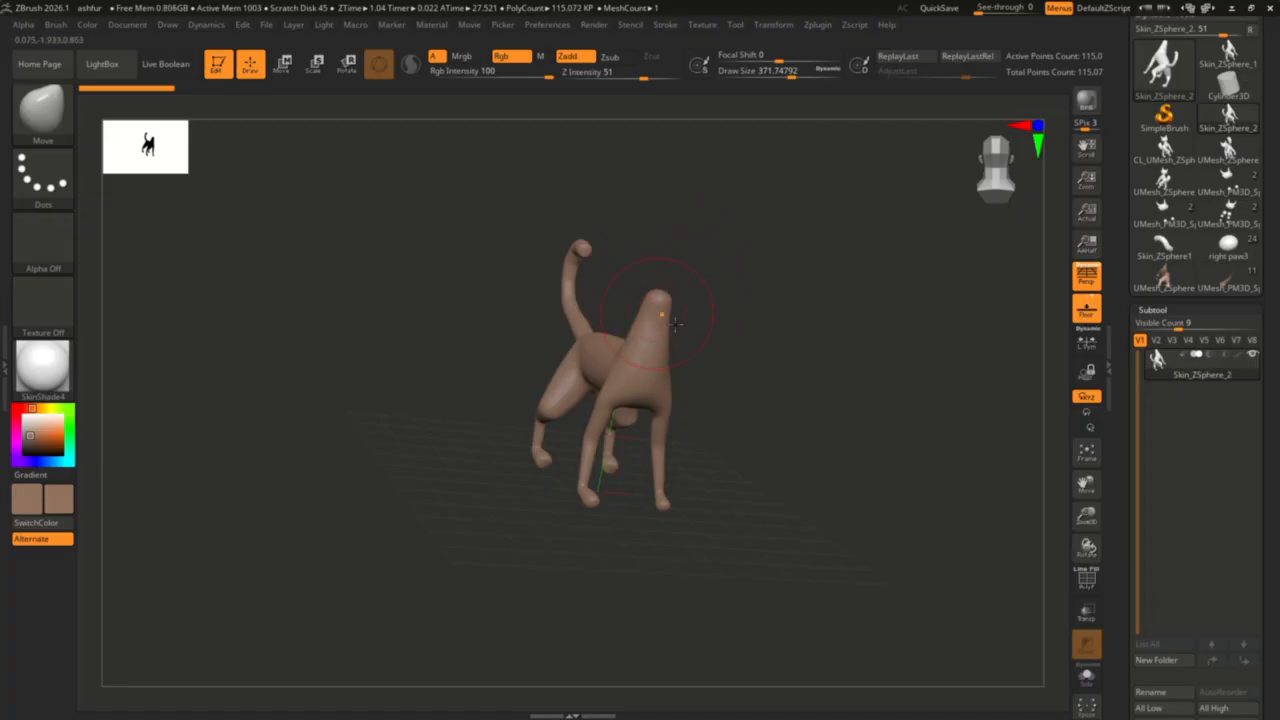
left_click_drag(807, 358, 801, 349)
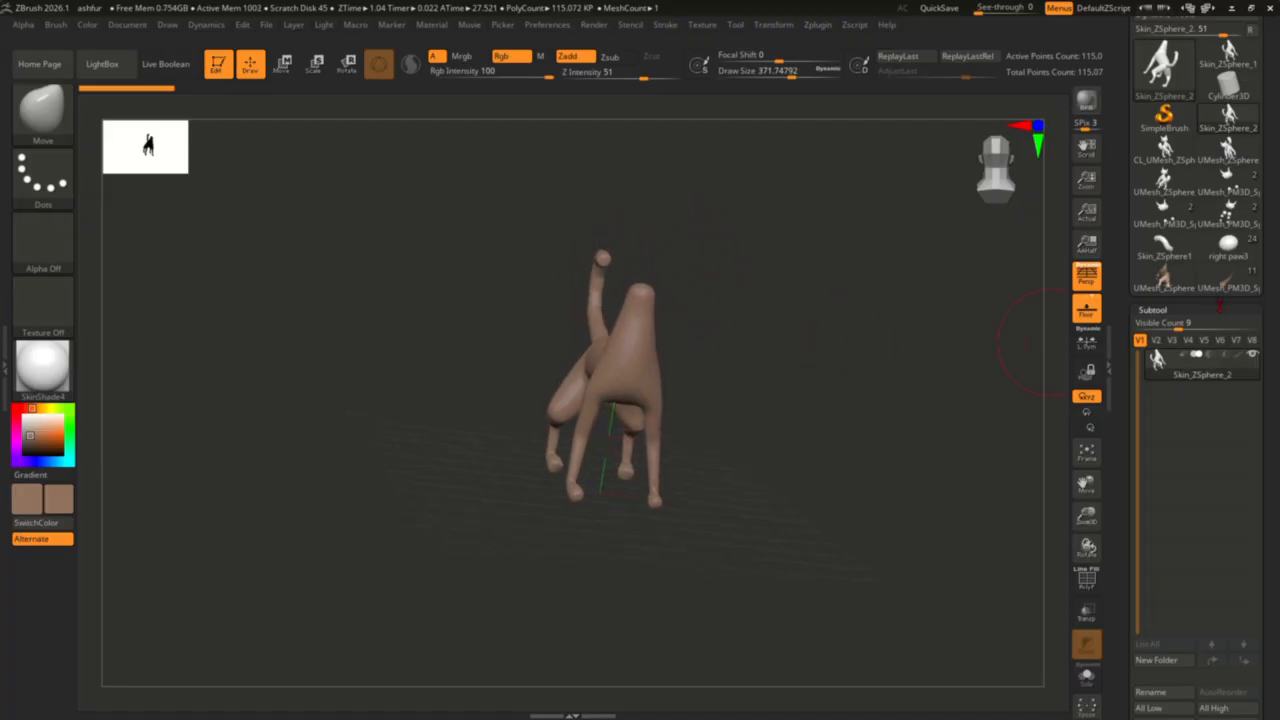
Look through the UMesh_ZSphere_1 body and Skin_ZSphere1 tail tools, and return to the finished 11-subtool creature for viewing
left_click(1166, 278)
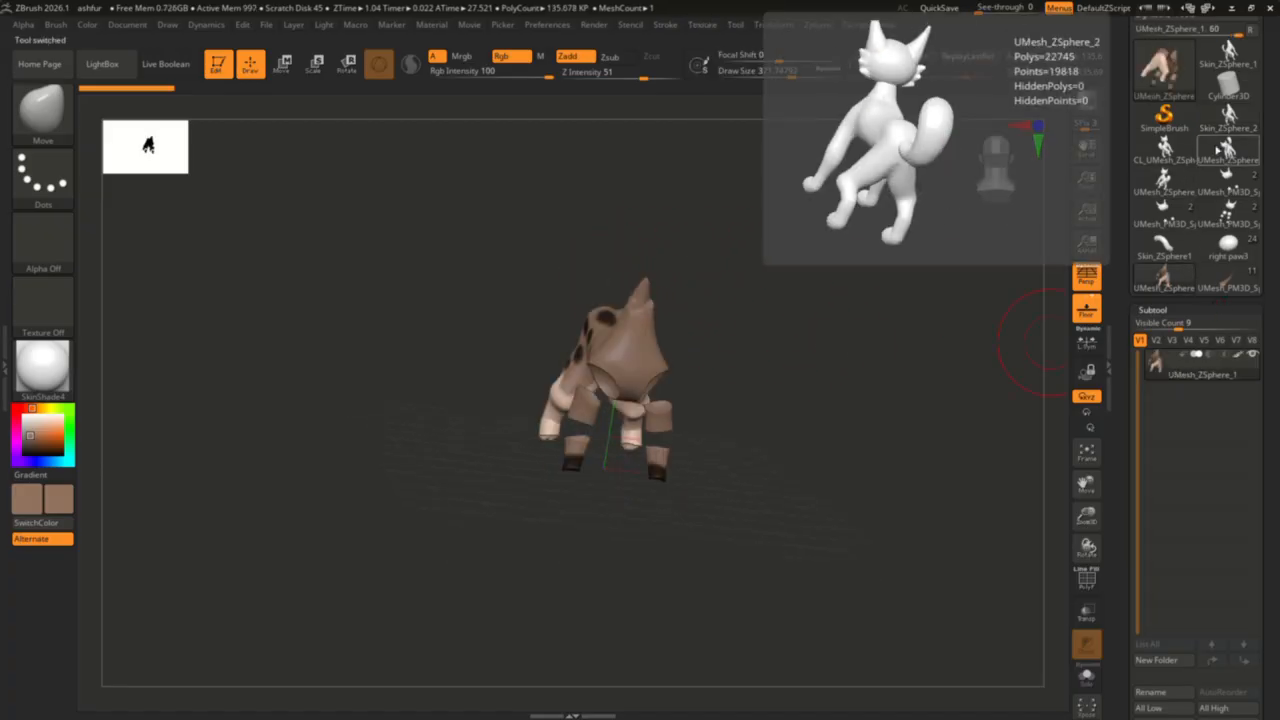
scroll(1200, 180, "up", 3)
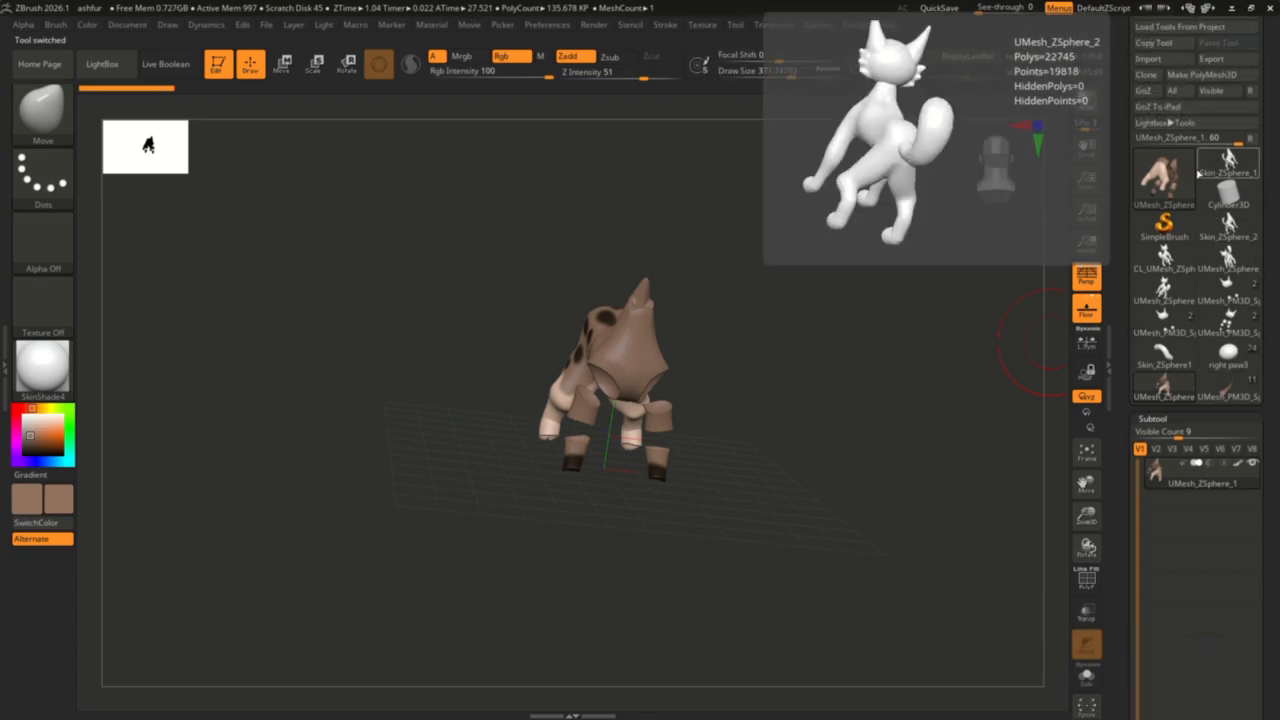
left_click(1165, 175)
left_click(1167, 176)
left_click(1166, 358)
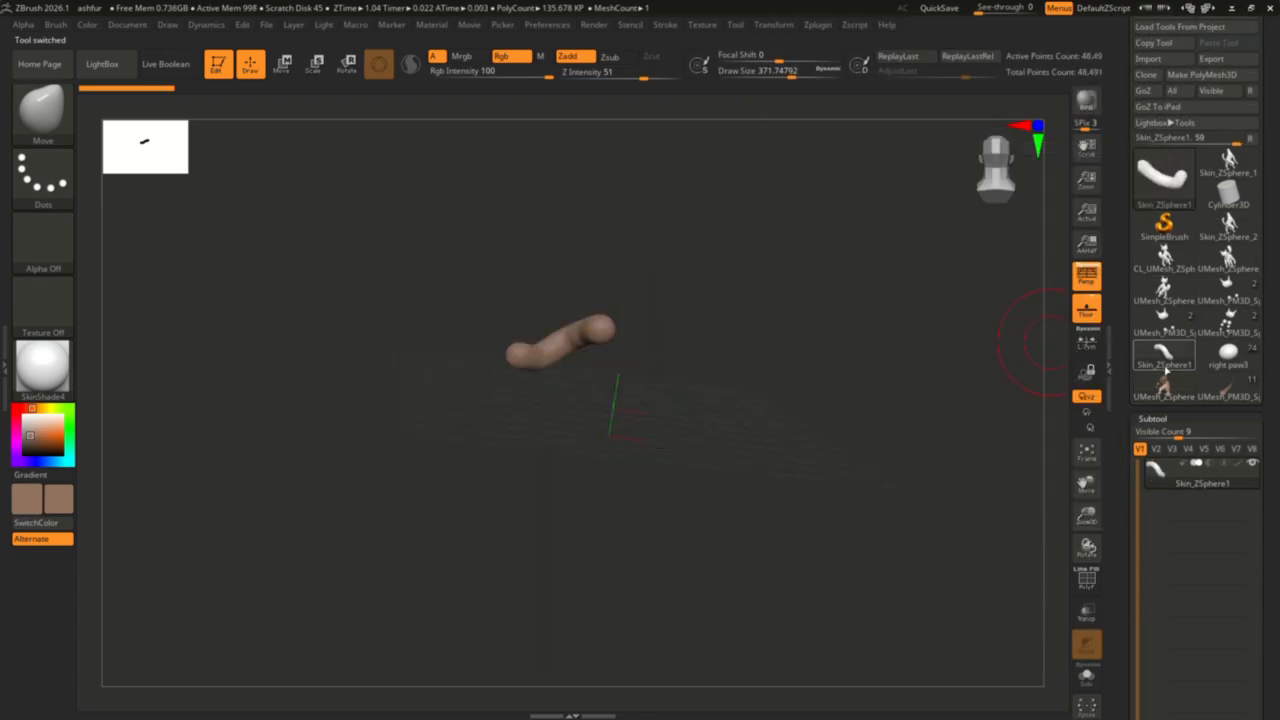
left_click(1229, 389)
left_click_drag(1019, 426, 948, 430)
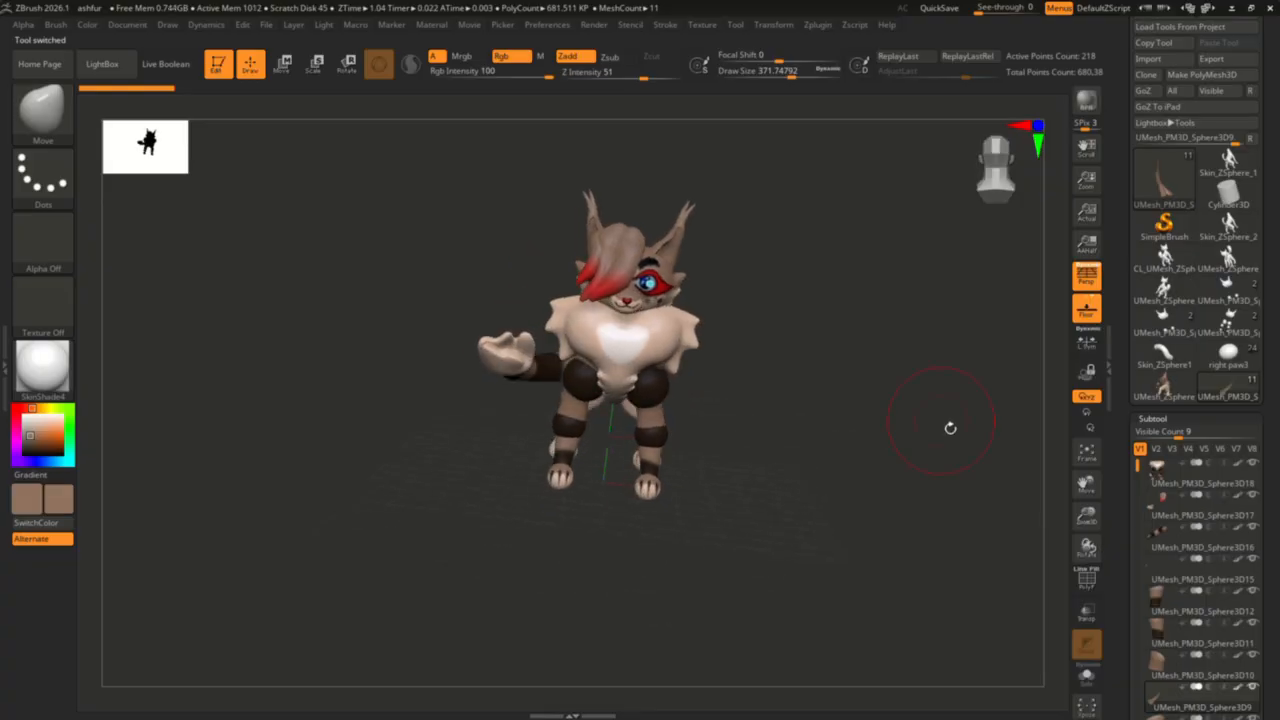